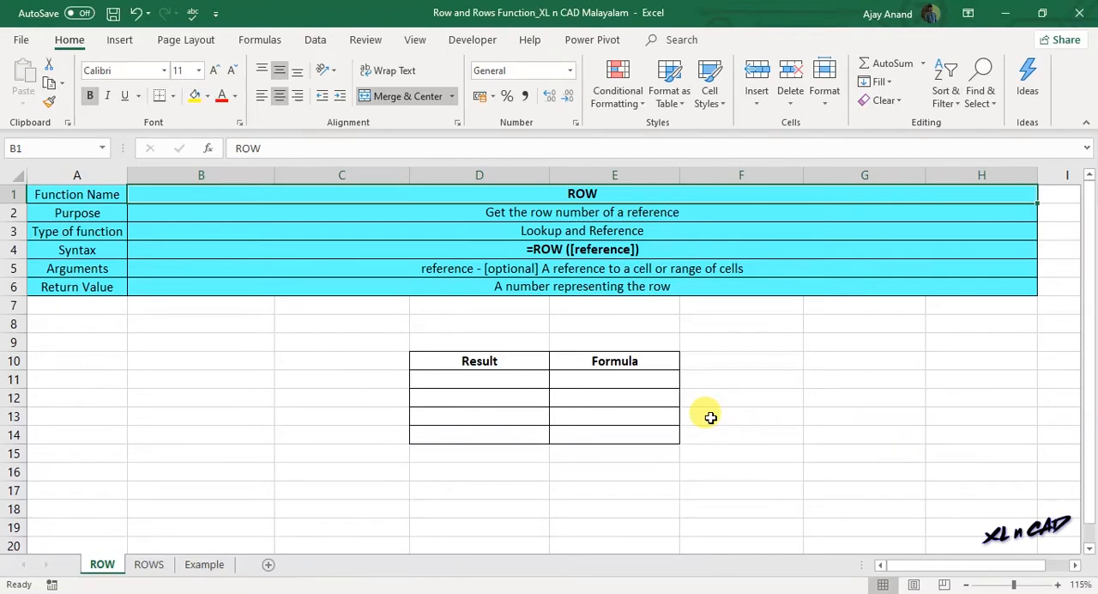
- Look over the ROWS sheet, return to the ROW sheet and select the purpose description of the ROW function
click(151, 563)
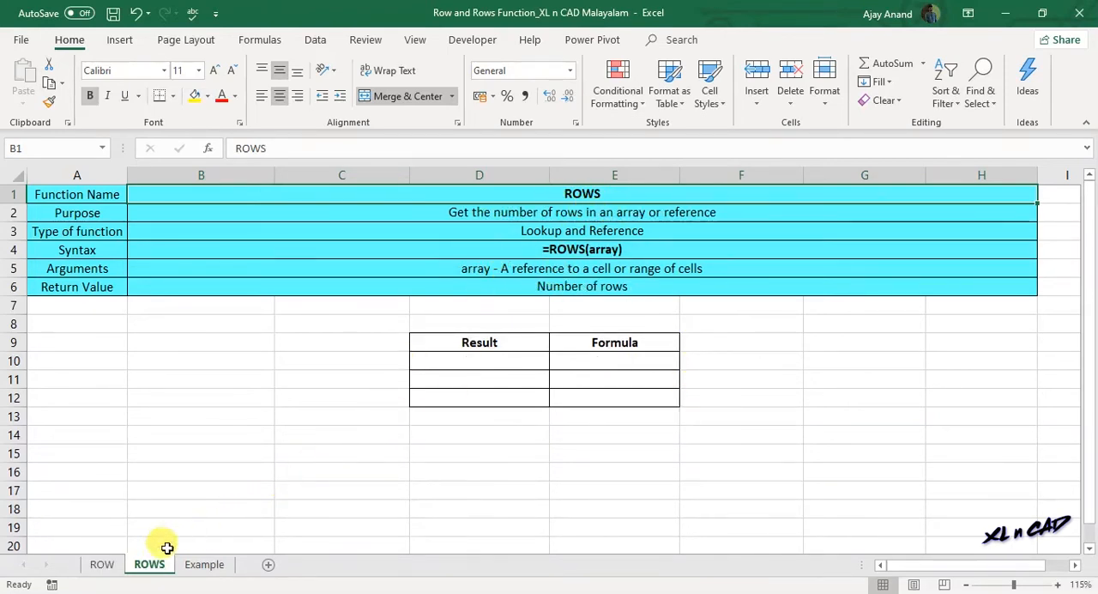
click(101, 563)
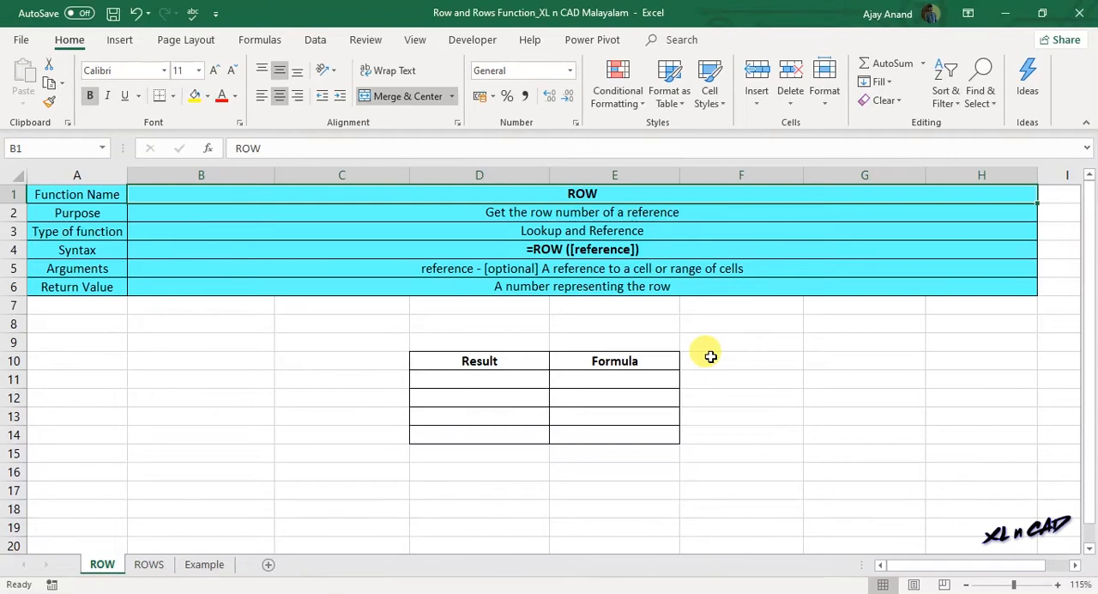
click(540, 217)
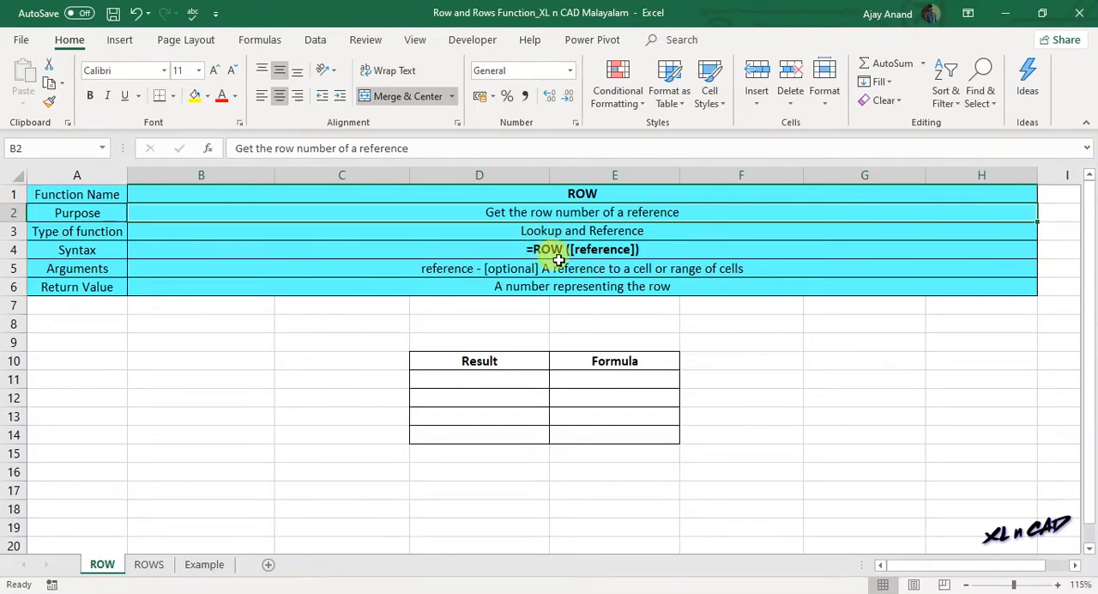
- Enter the formula =ROW() without a reference in cell B10 and reselect that cell
click(207, 362)
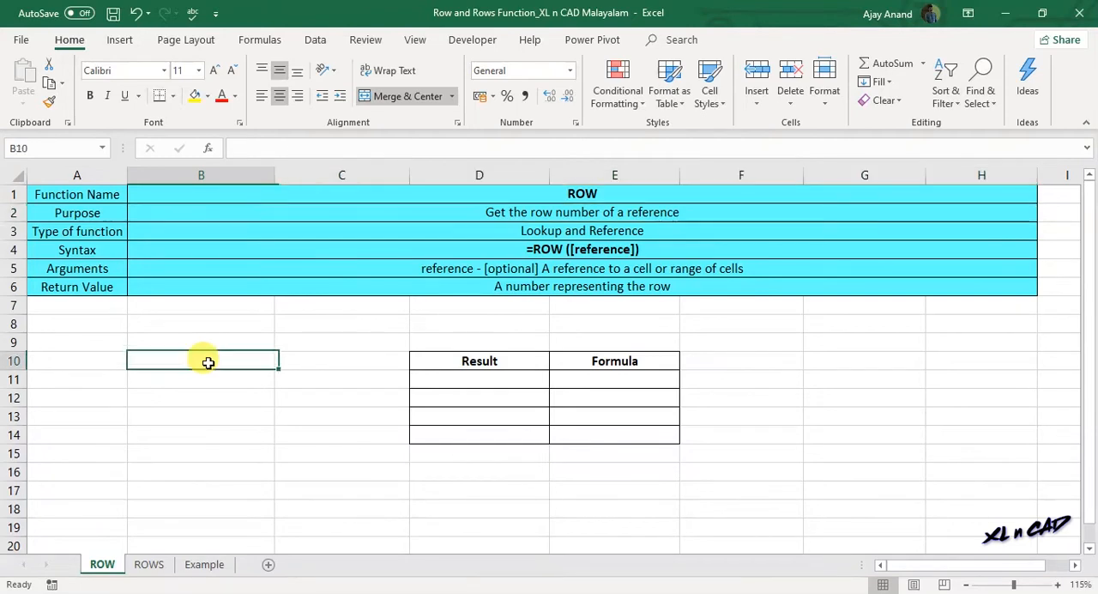
text(=)
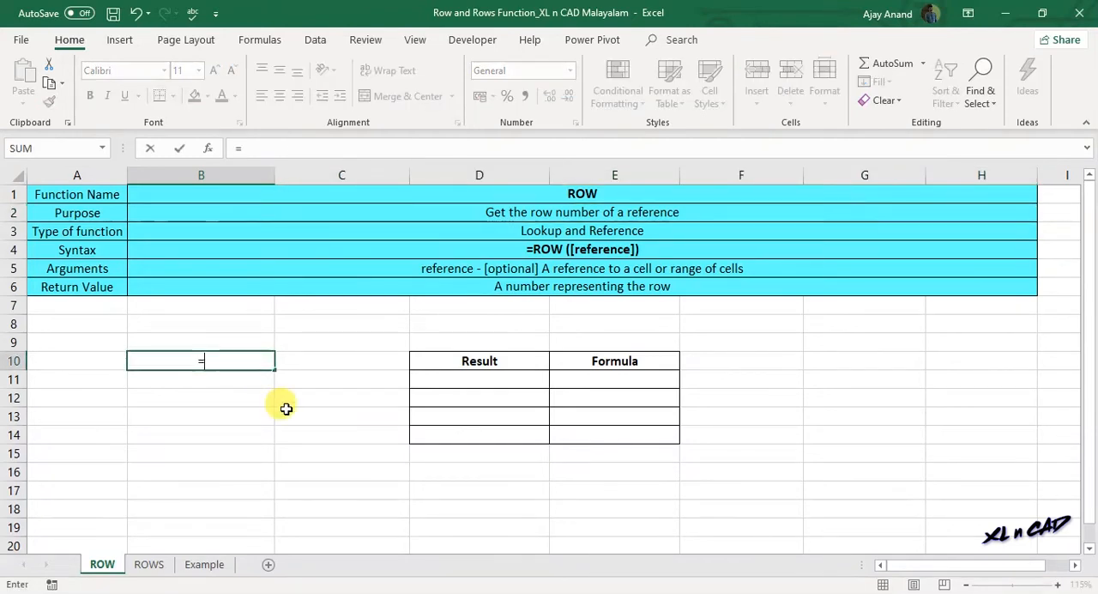
text(ROW()
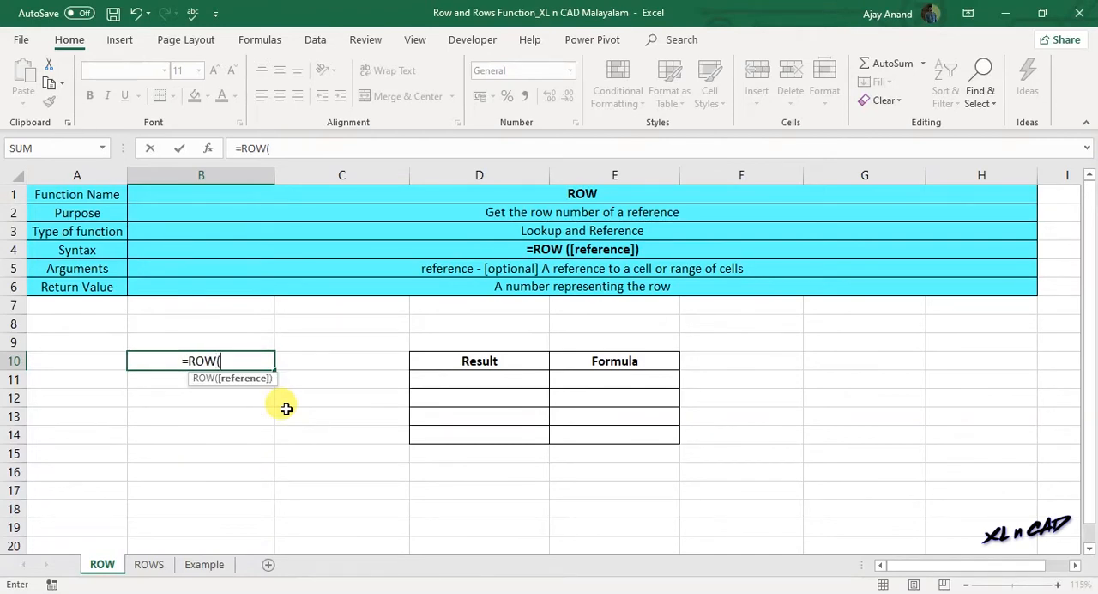
text())
key(Return)
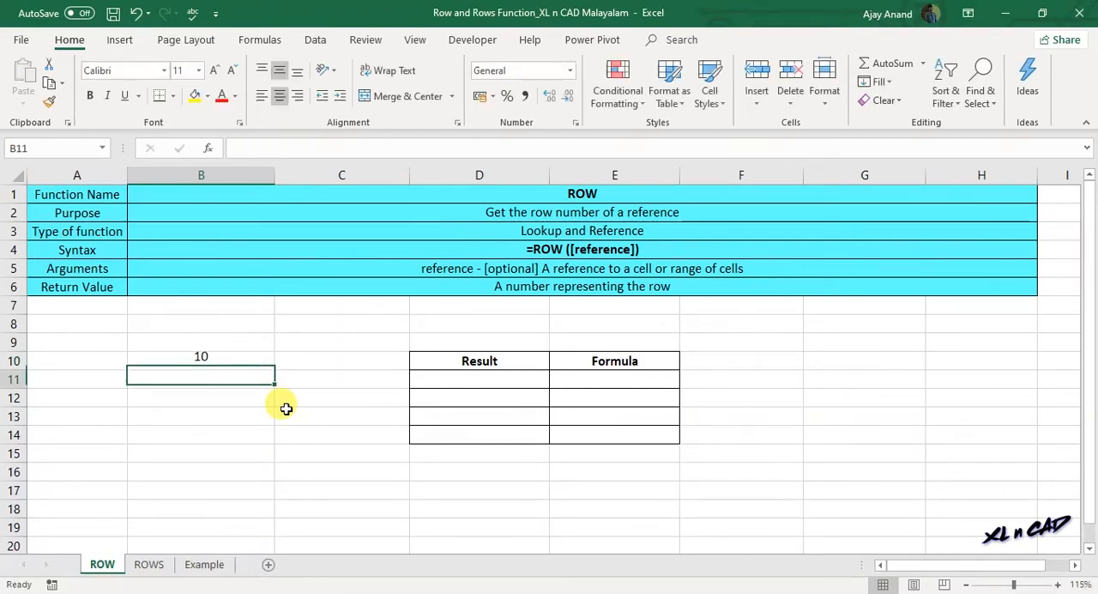
click(224, 360)
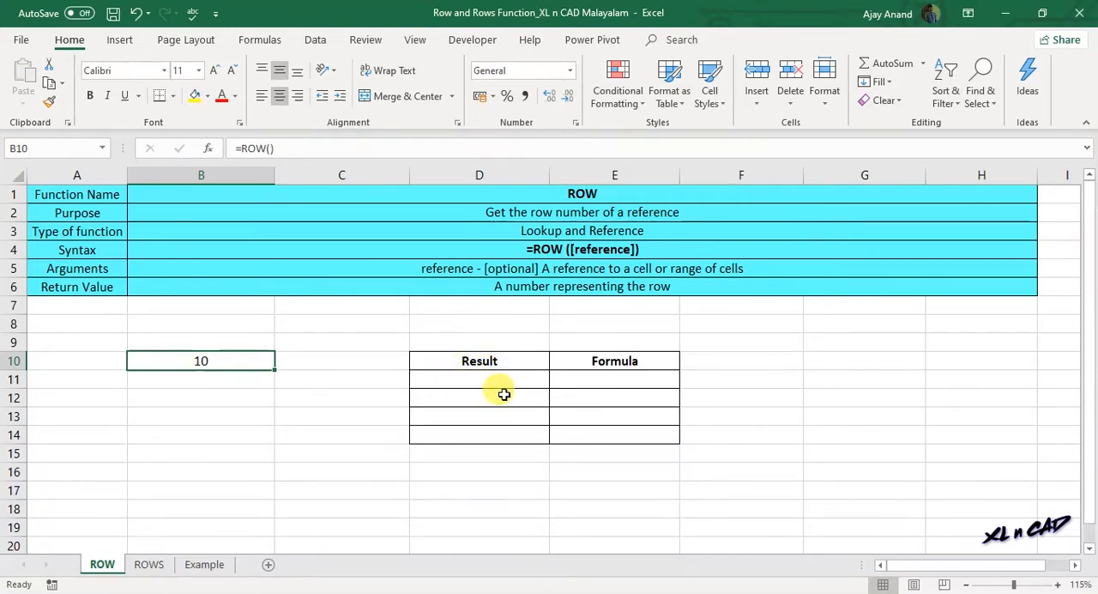
- Enter =ROW() in D11, the first cell of the Result column, and reselect it
click(470, 379)
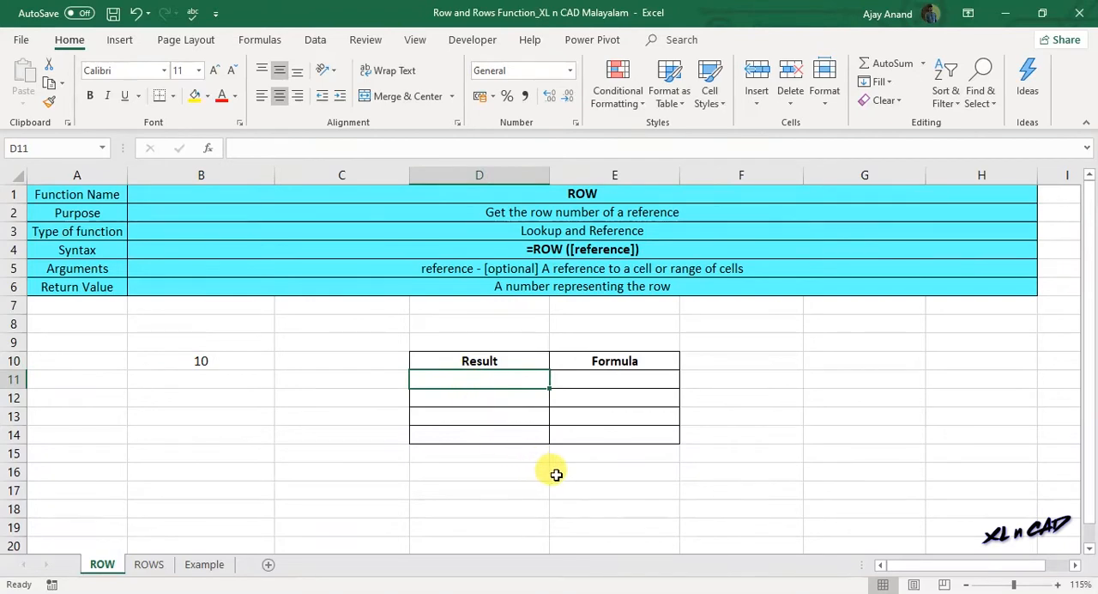
text(=)
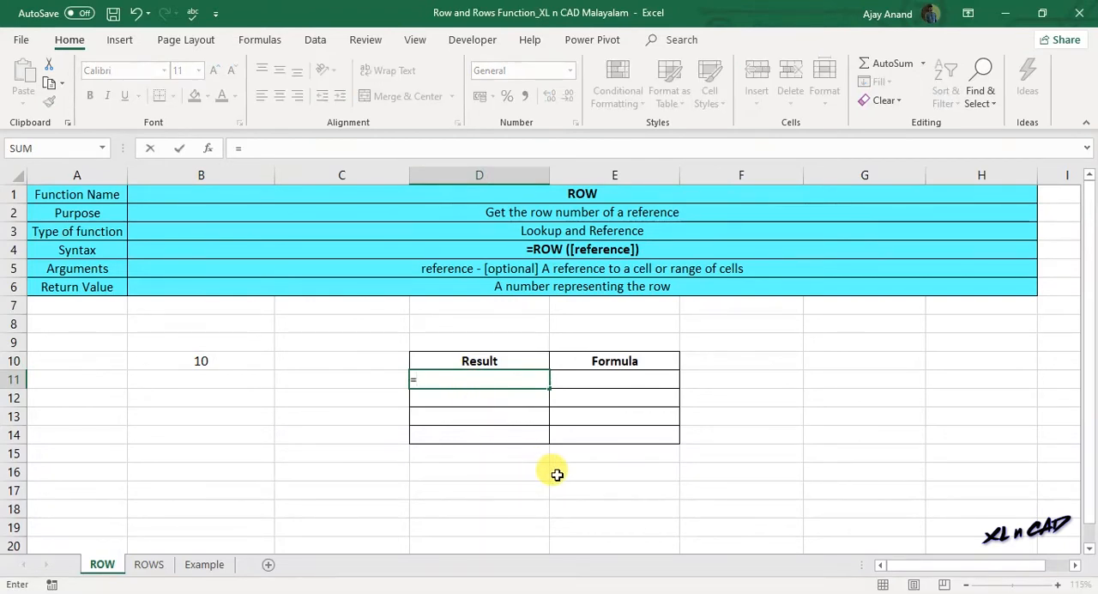
text(ROW()
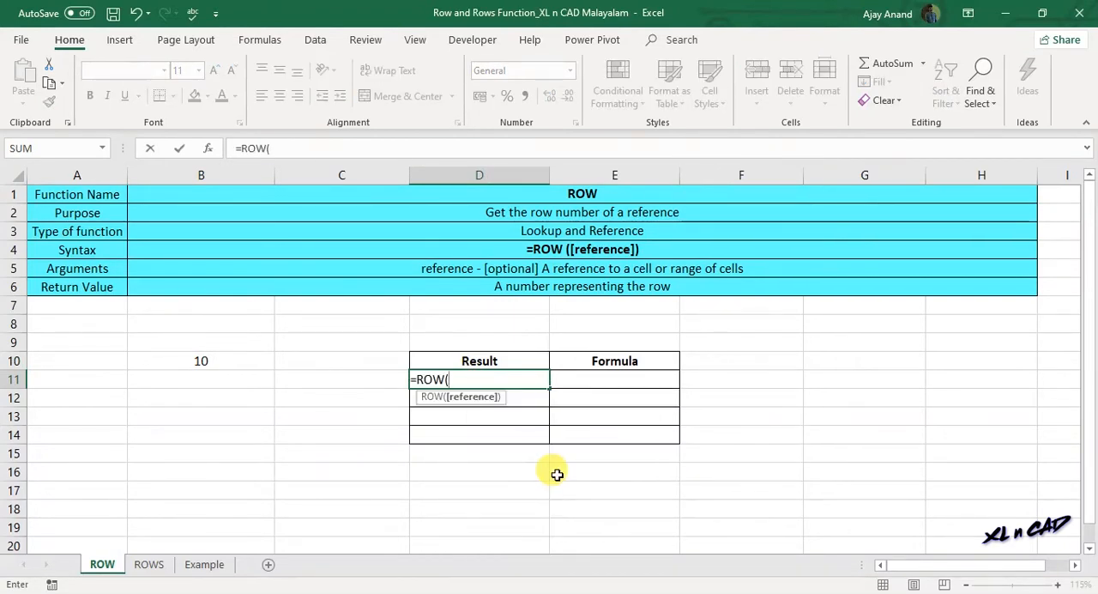
text( ))
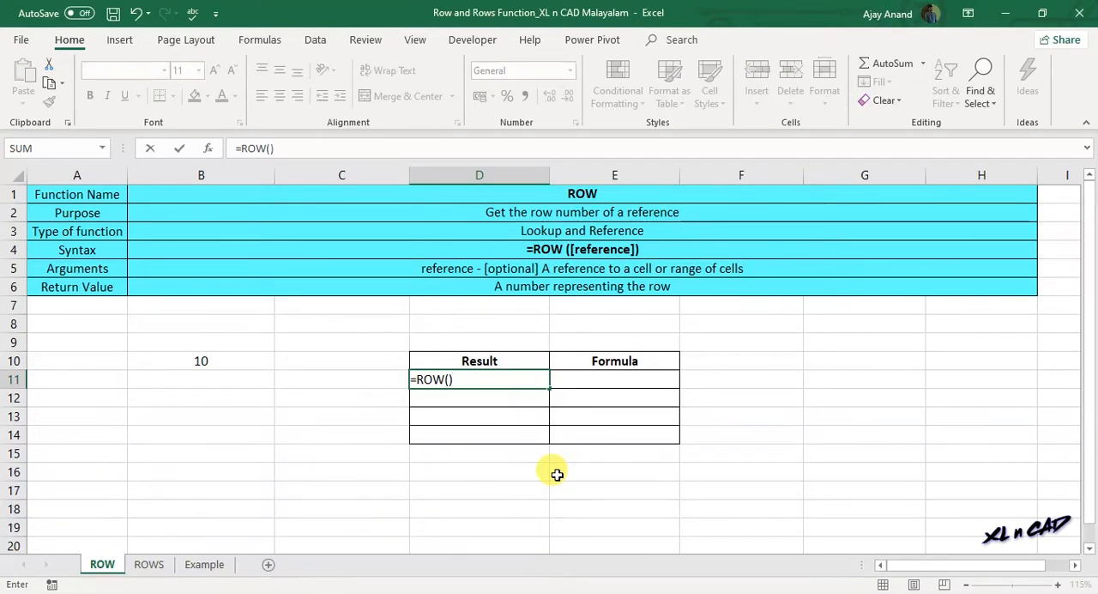
key(Return)
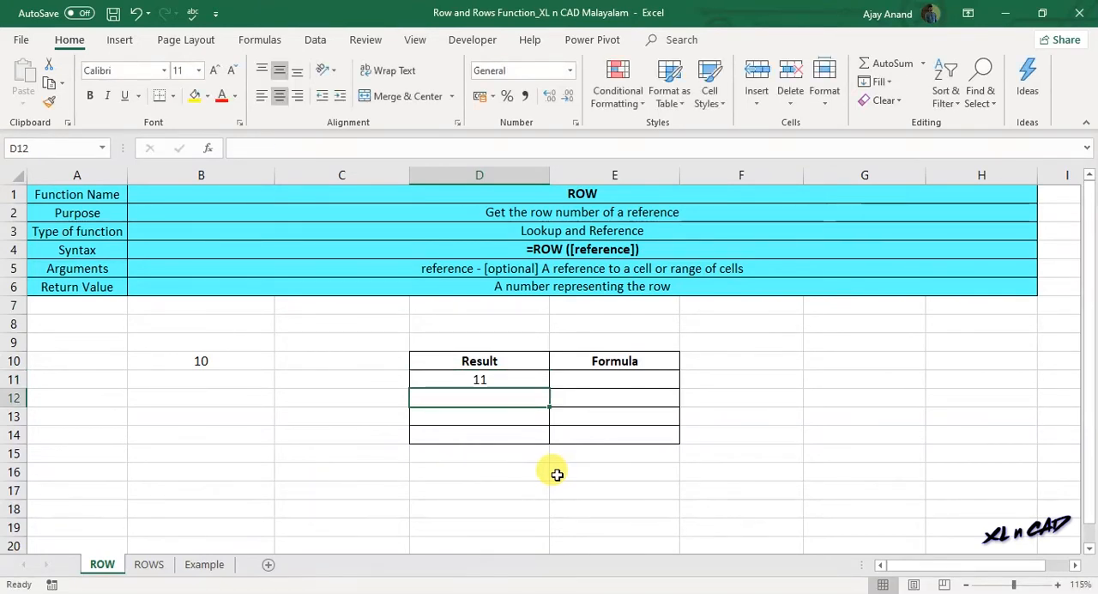
click(488, 377)
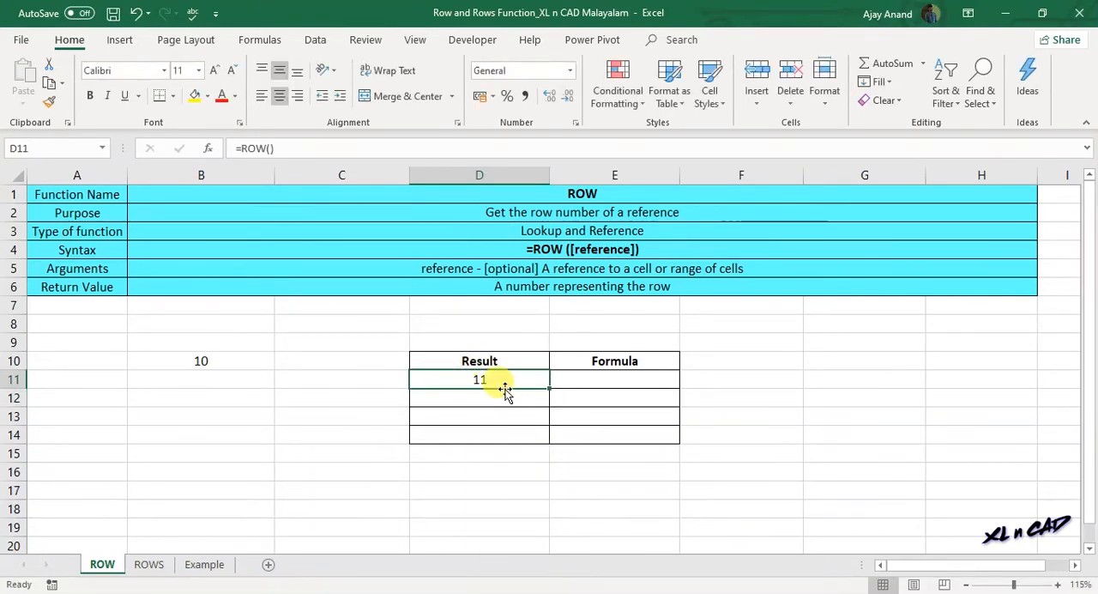
- Enter =ROW(A15) in cell D12 of the Result column to get the row number of cell A15
click(83, 454)
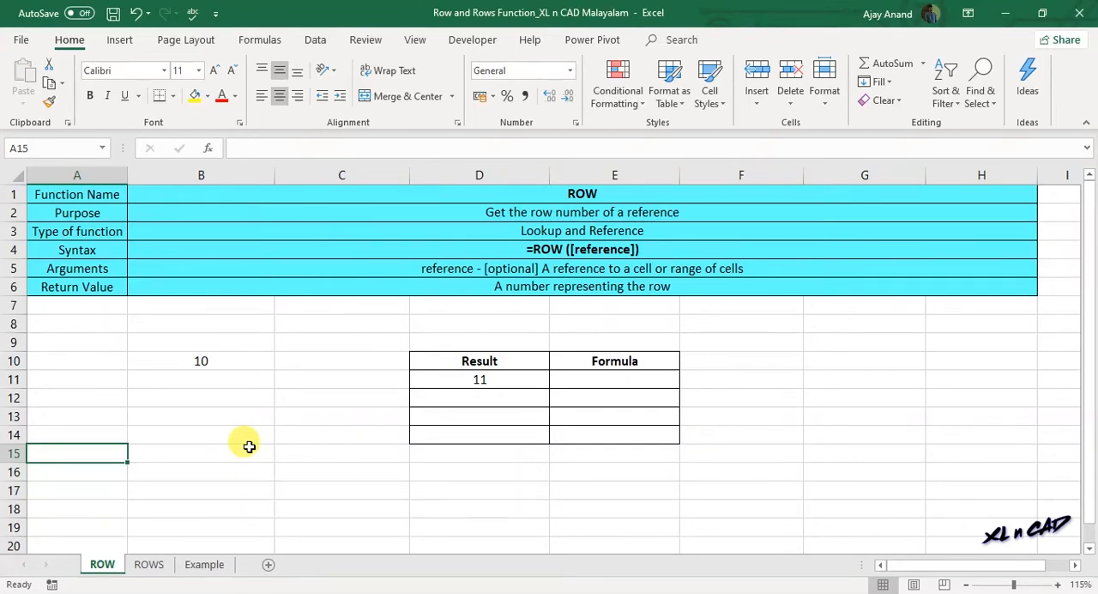
click(483, 397)
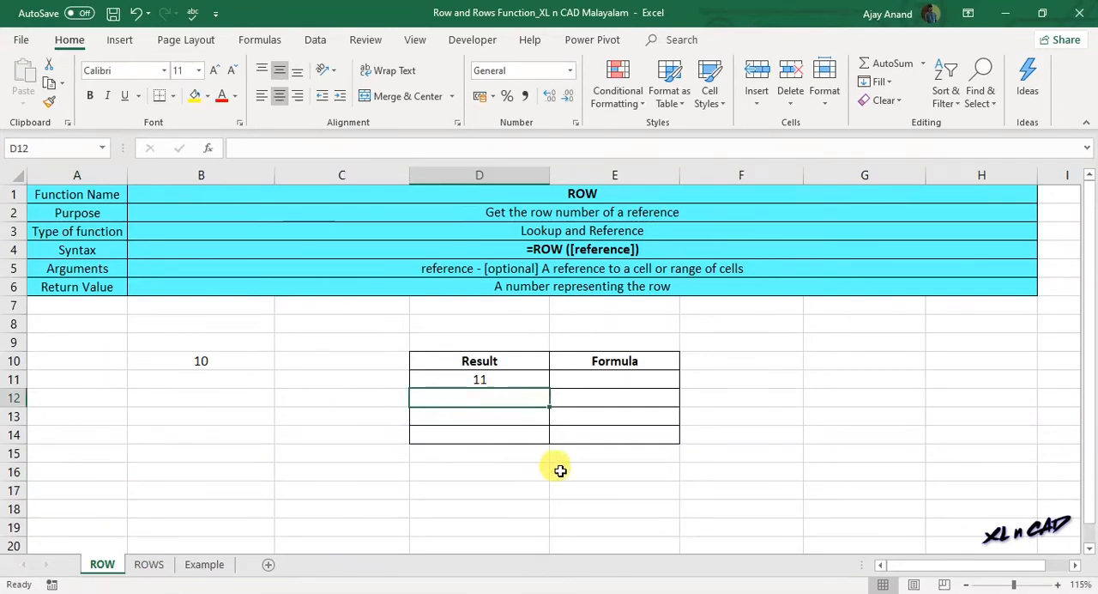
text(=R)
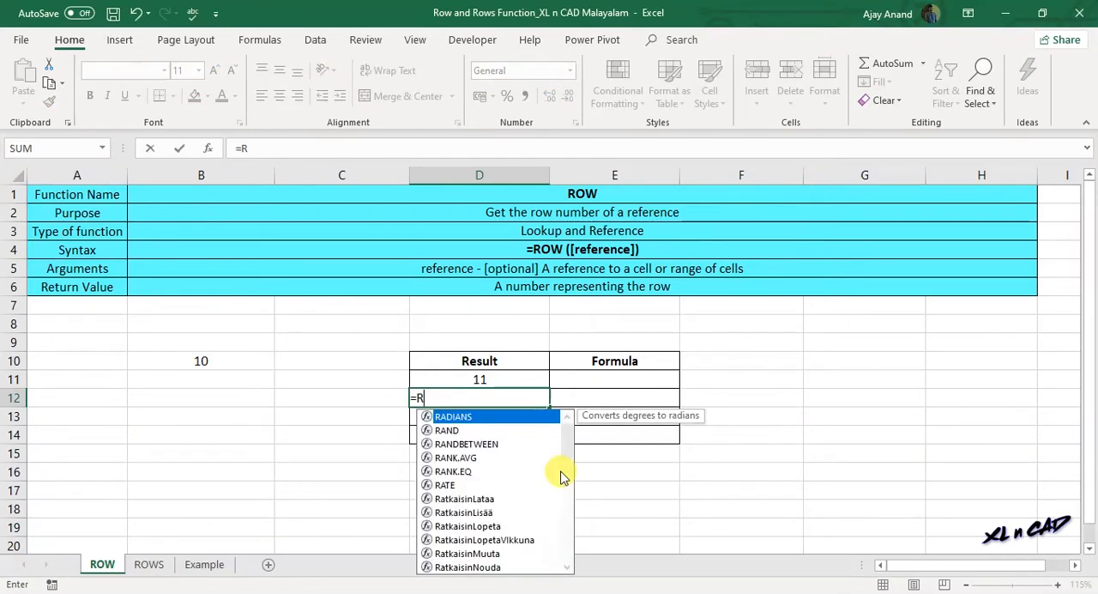
text(OW()
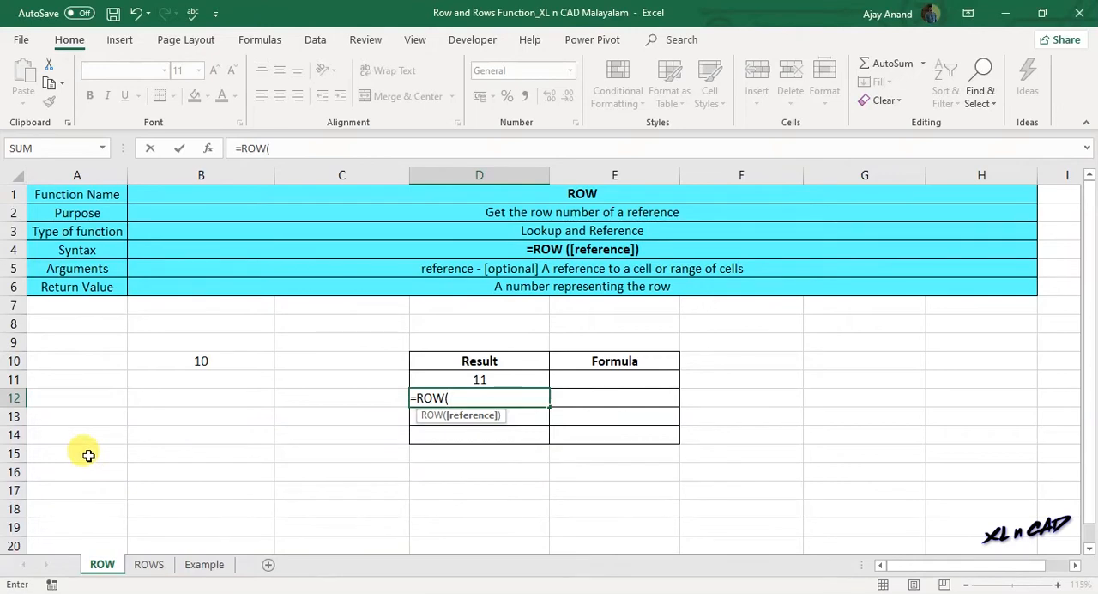
click(86, 454)
text())
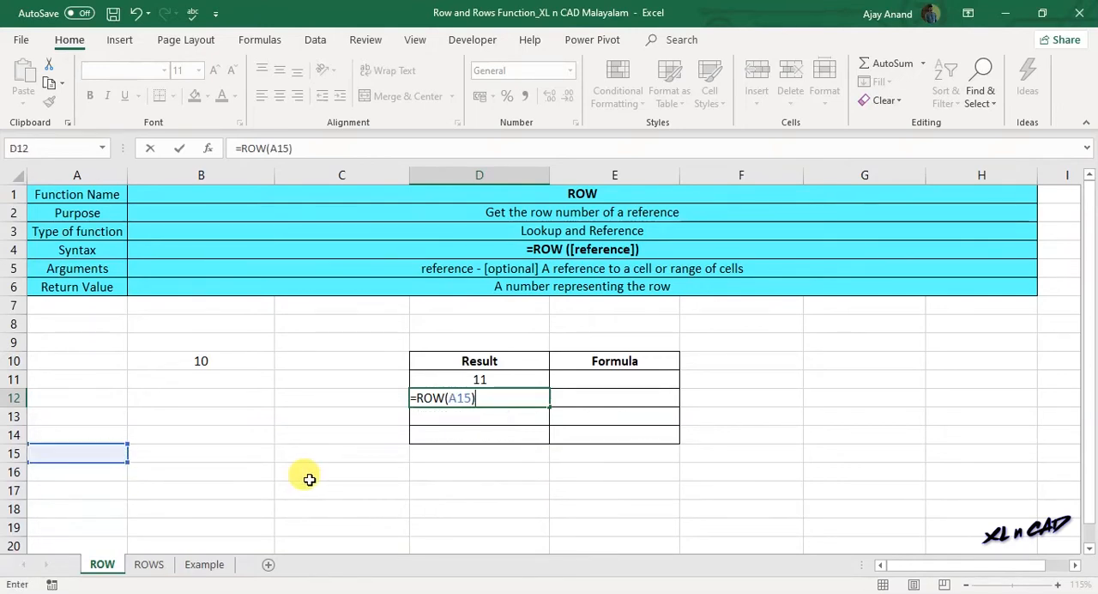
key(ctrl+Return)
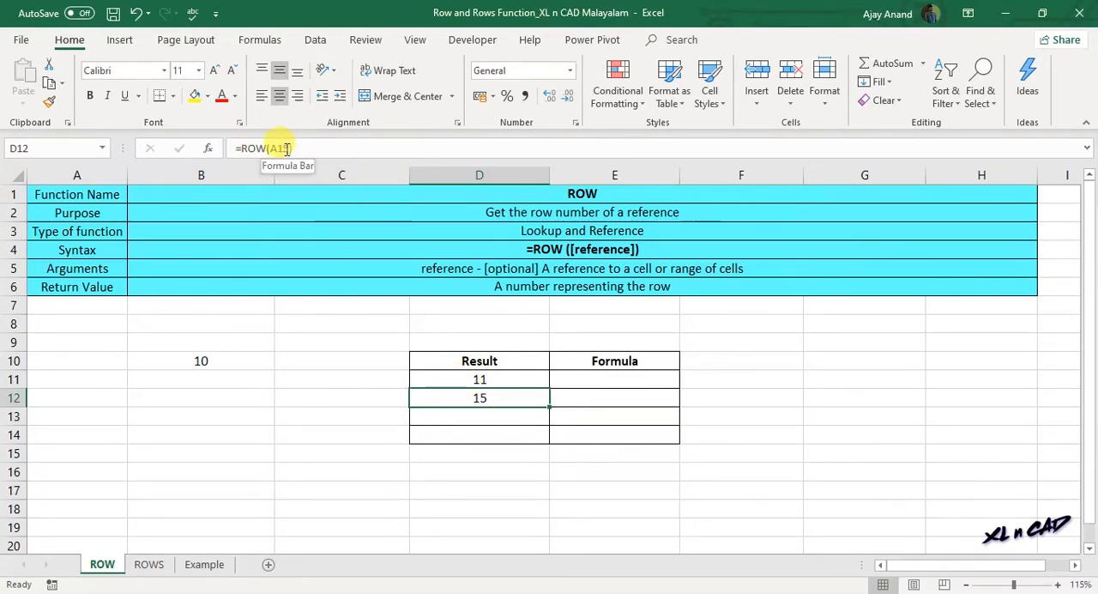
- Enter =ROW(Y1500) in cell D13 of the Result column and reselect that cell
click(455, 413)
text(=)
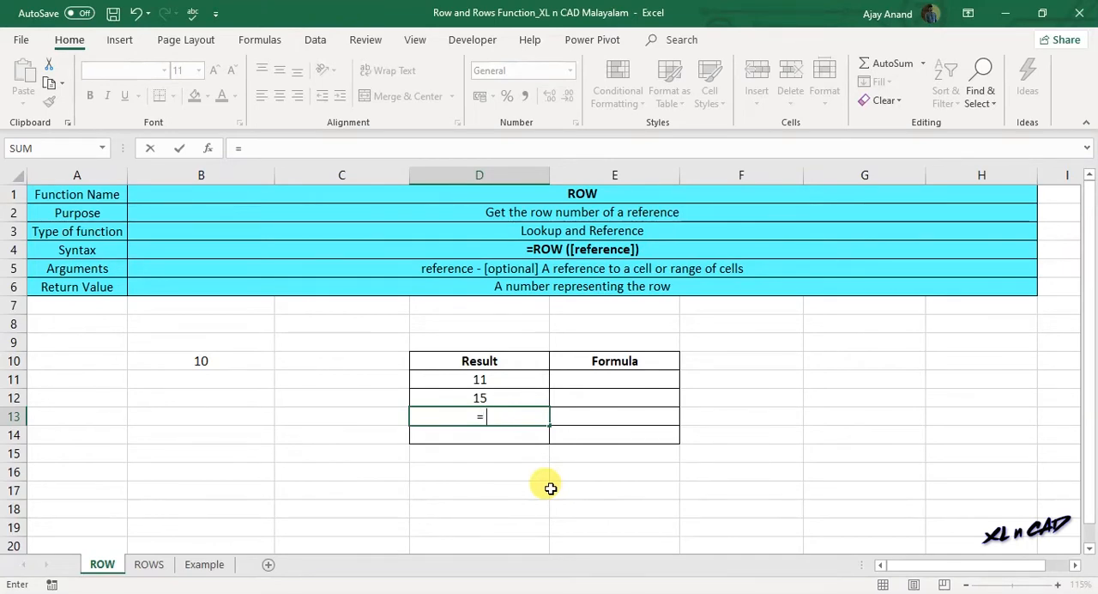
text(ROW()
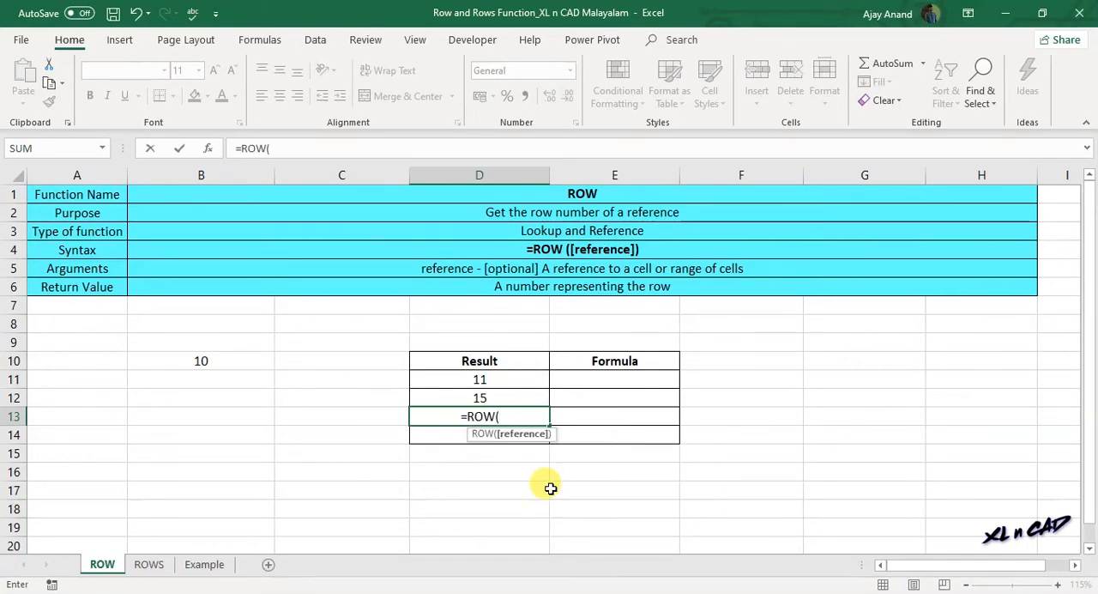
text(Y1500)
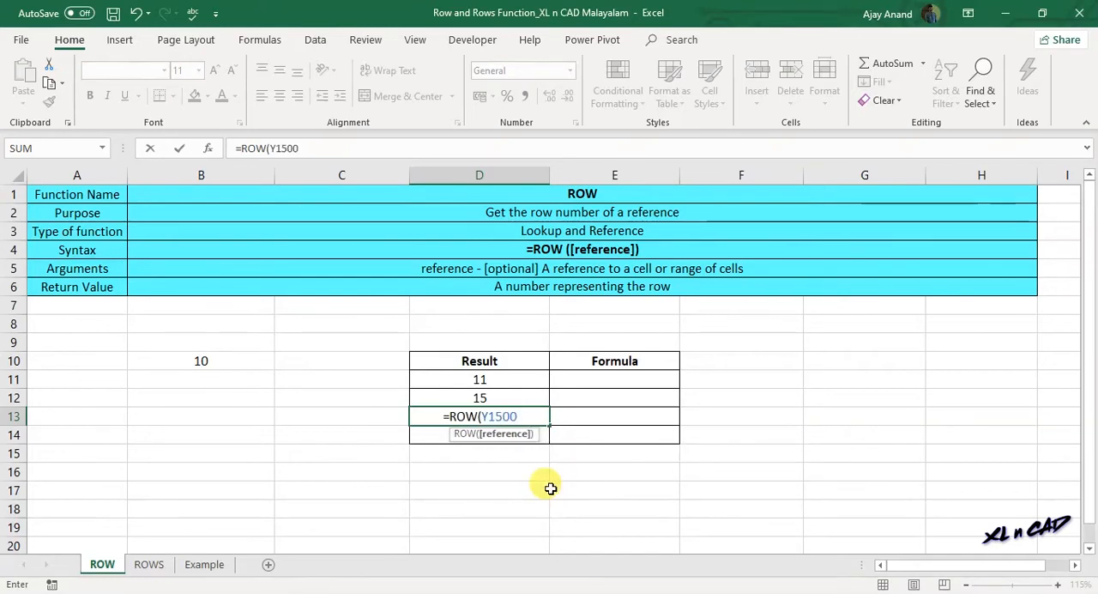
text())
key(Return)
click(491, 416)
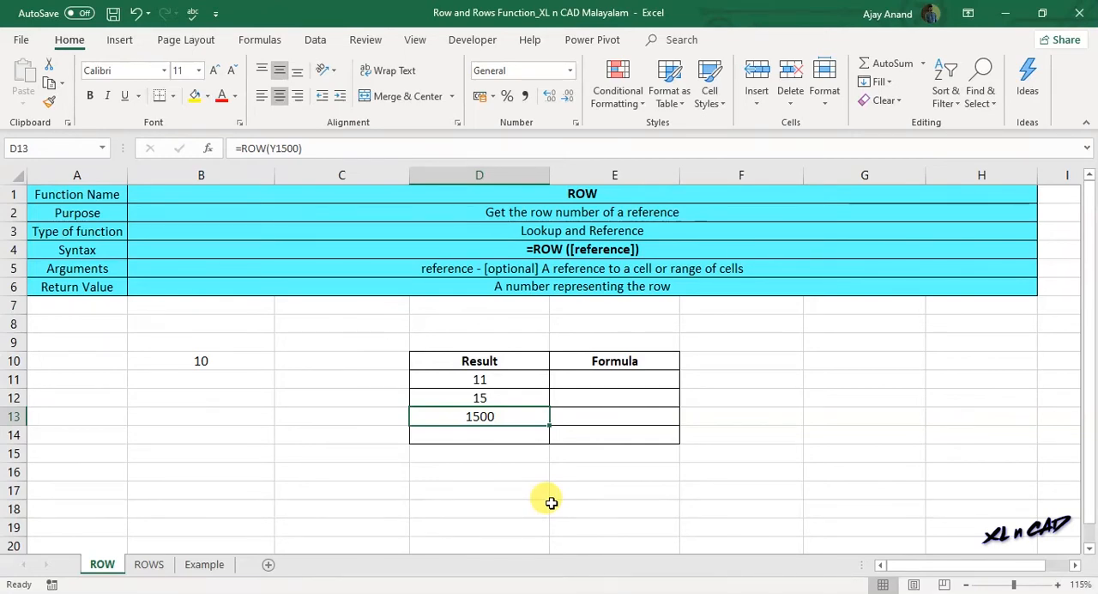
- Enter =ROW(A1:A6) in cell D14, using the range of function detail labels as the reference
drag(93, 194, 95, 286)
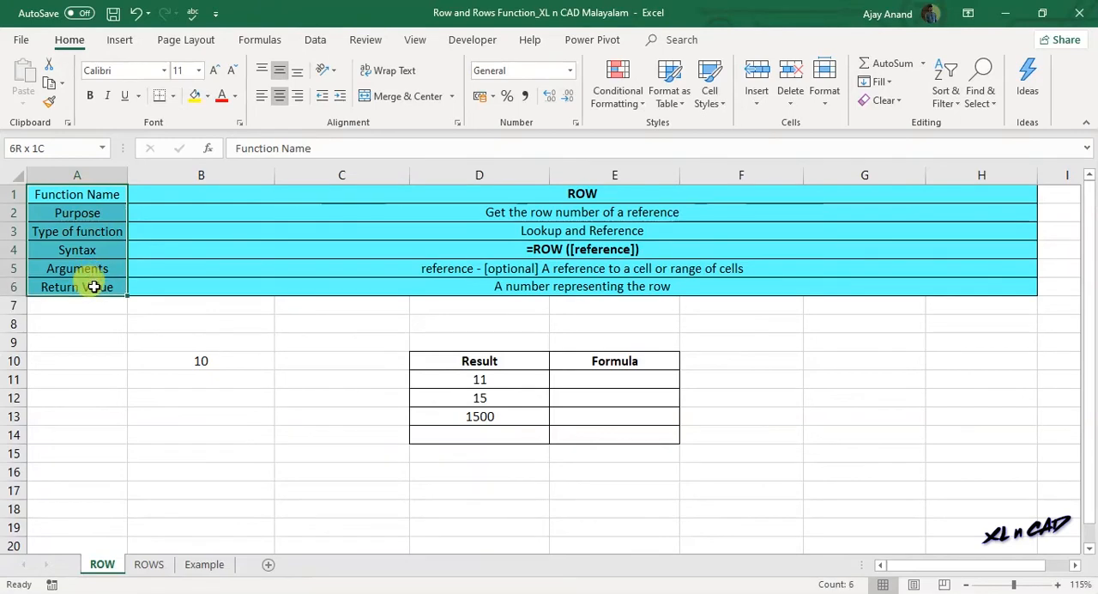
drag(81, 195, 103, 283)
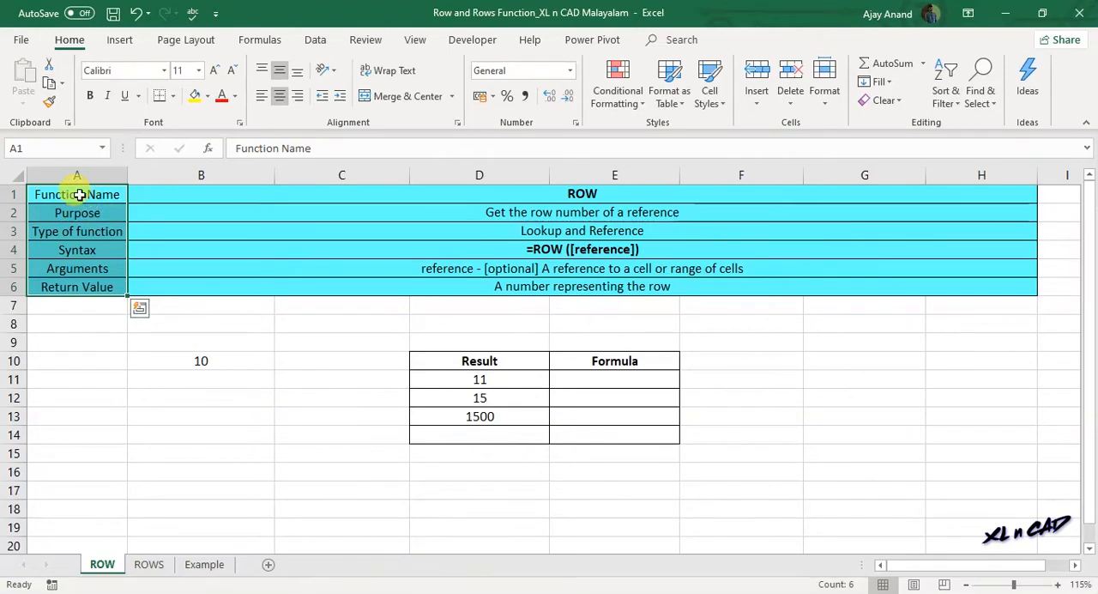
click(78, 193)
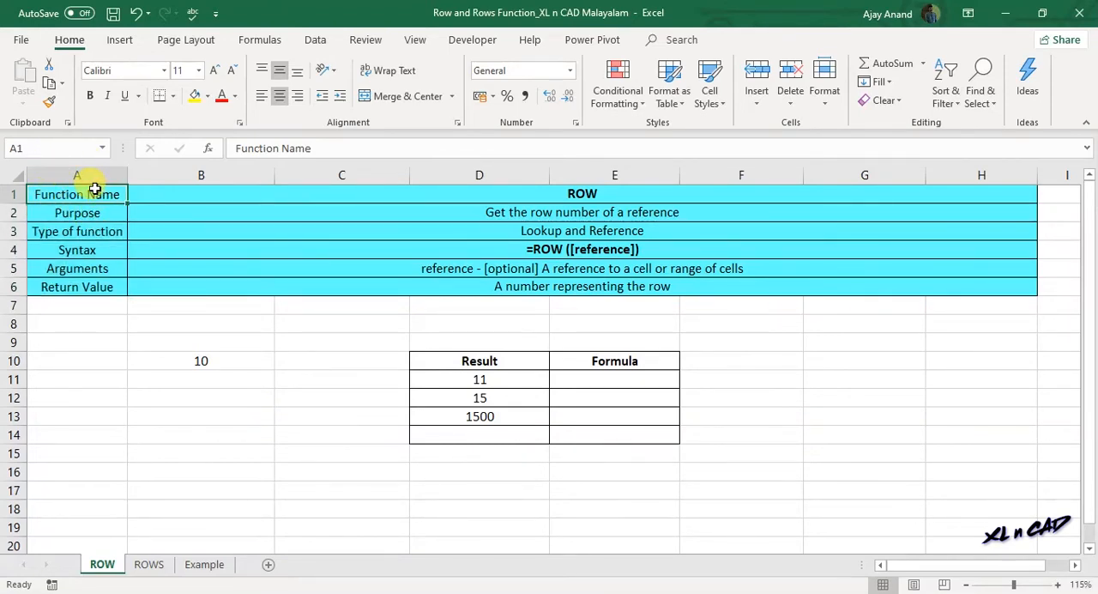
click(474, 434)
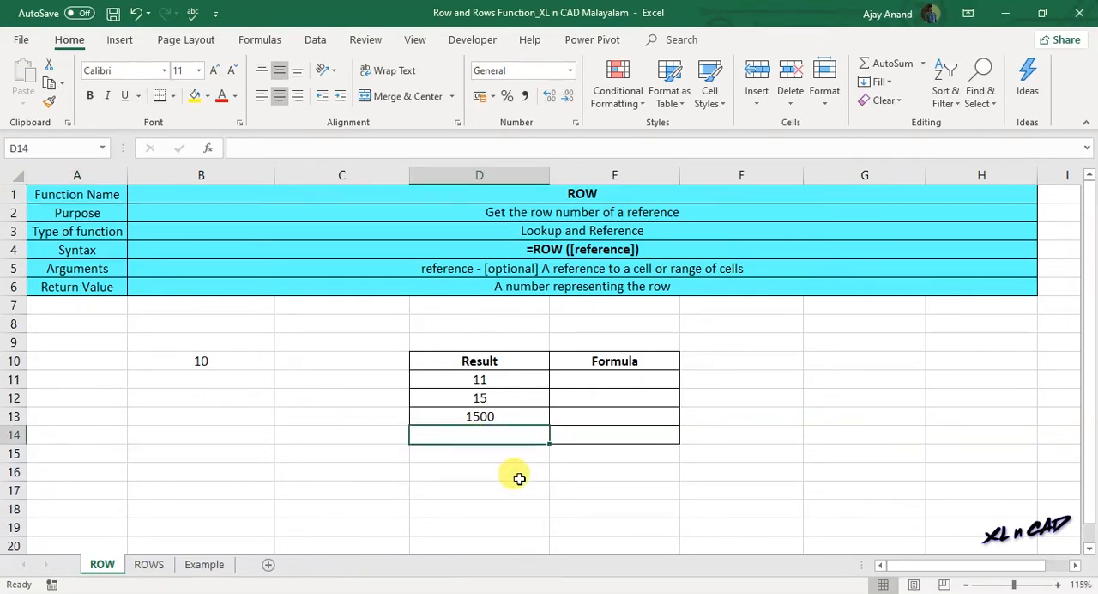
text(=ROW)
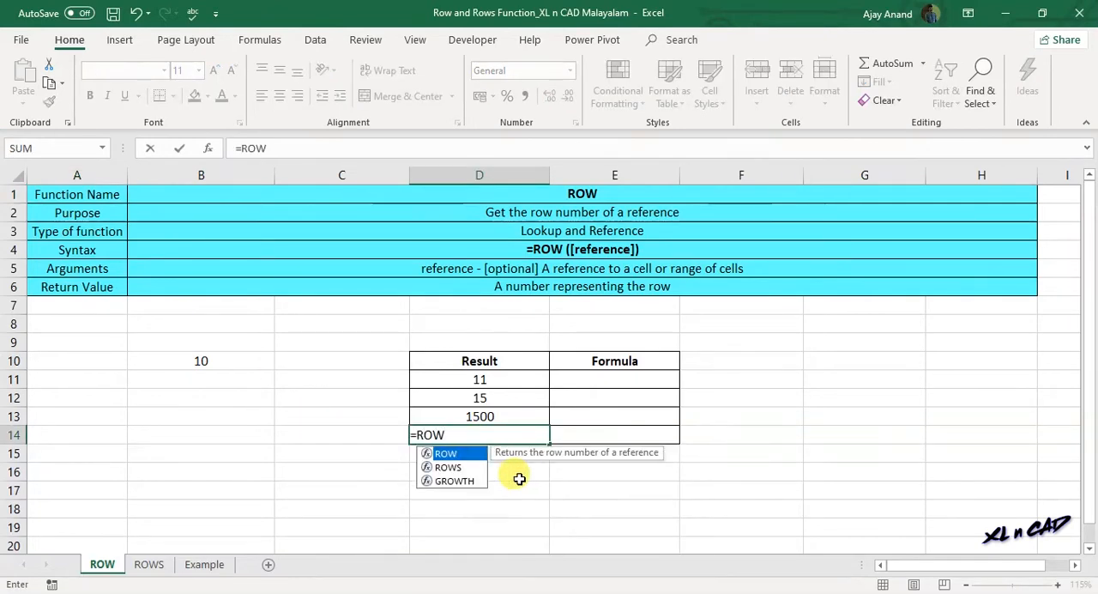
text(()
drag(78, 194, 83, 287)
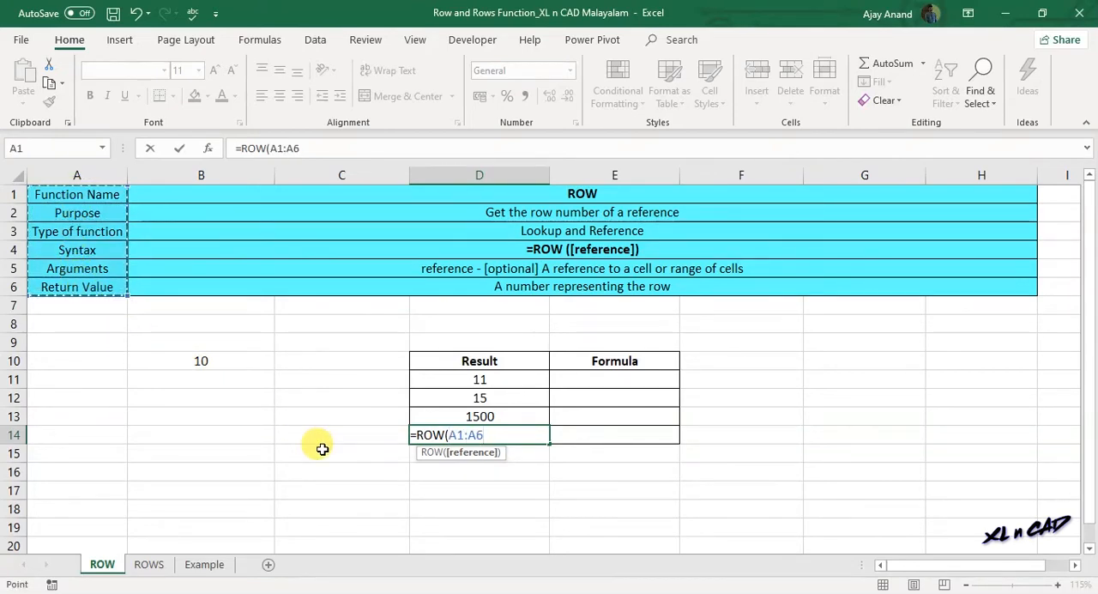
text())
key(Return)
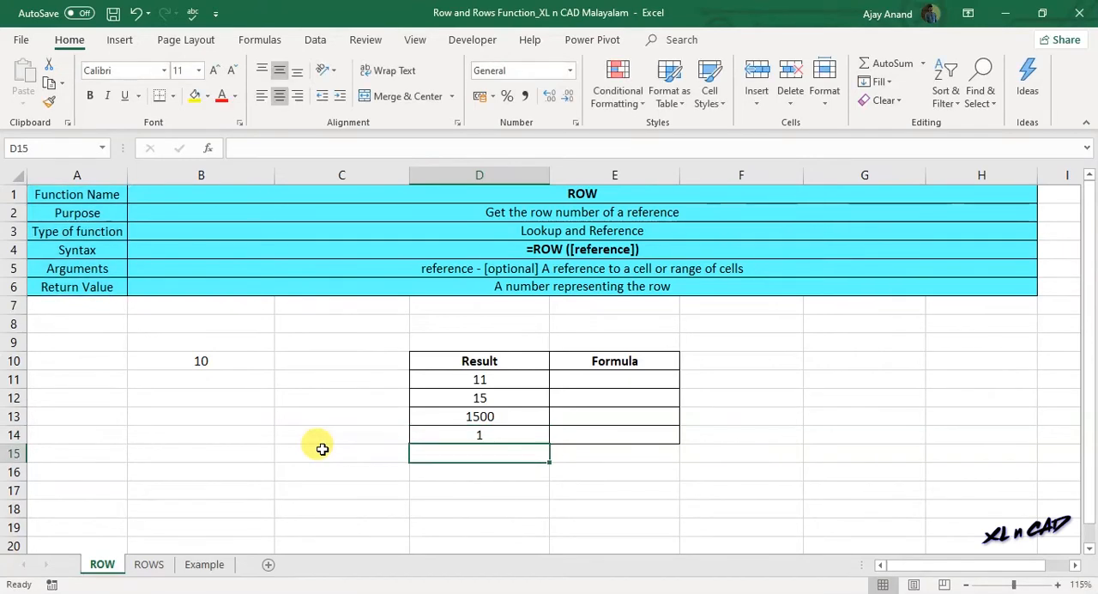
click(477, 435)
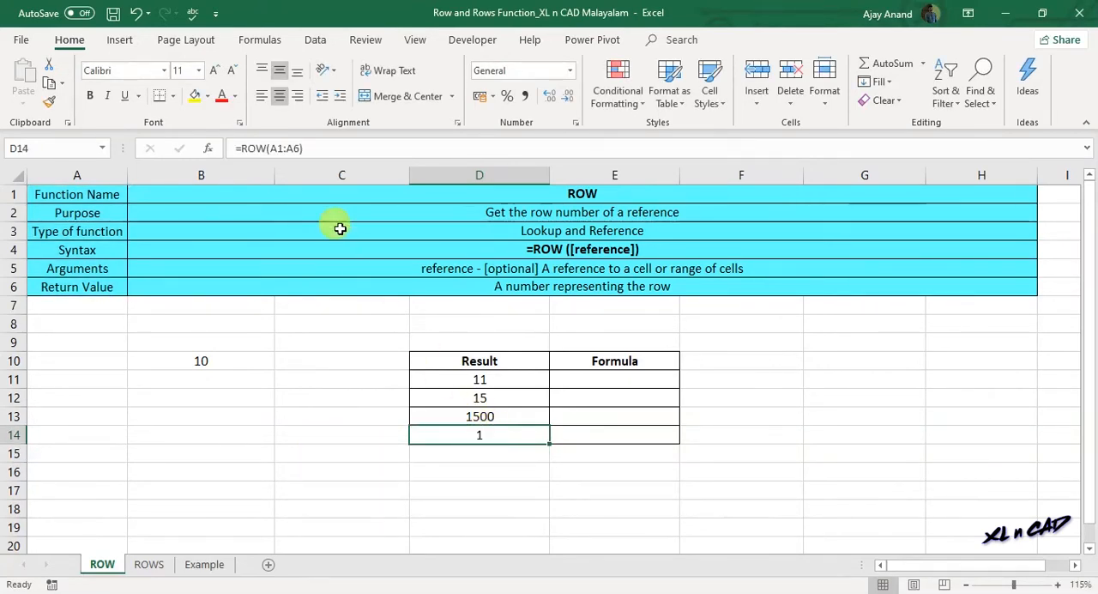
- Change the formula in D14 to =ROW(A3:A6) so its range starts at A3, and reselect the cell
click(282, 149)
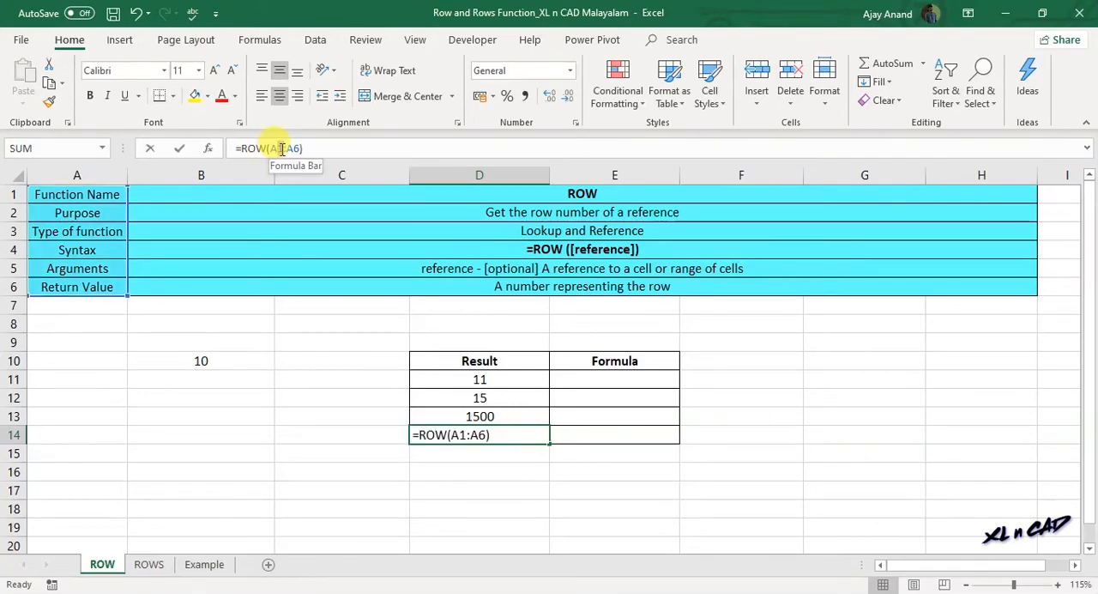
key(BackSpace)
text(3)
key(Return)
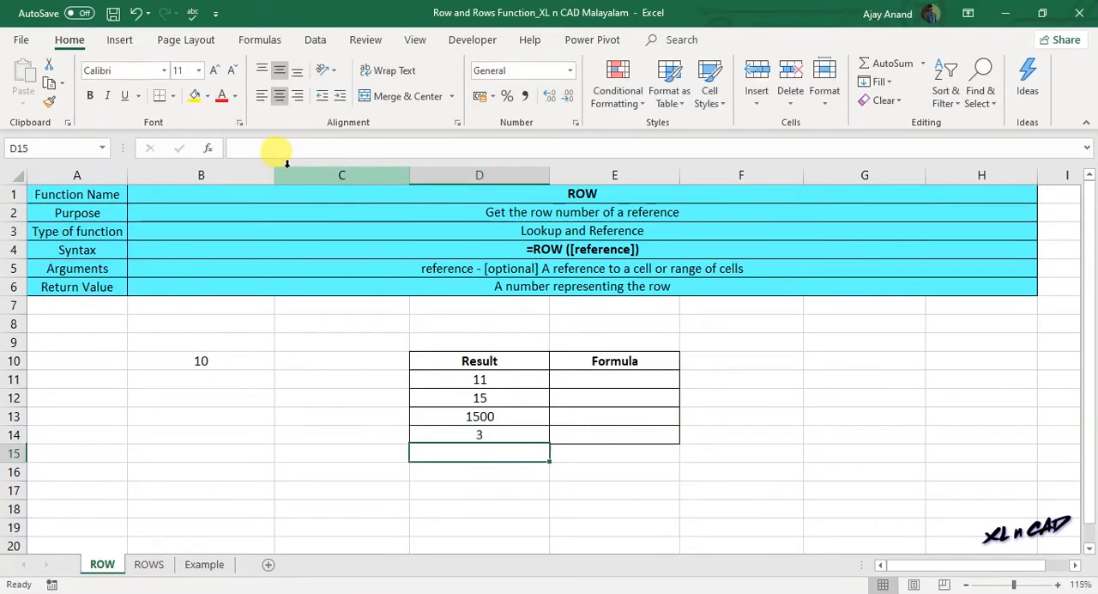
click(471, 432)
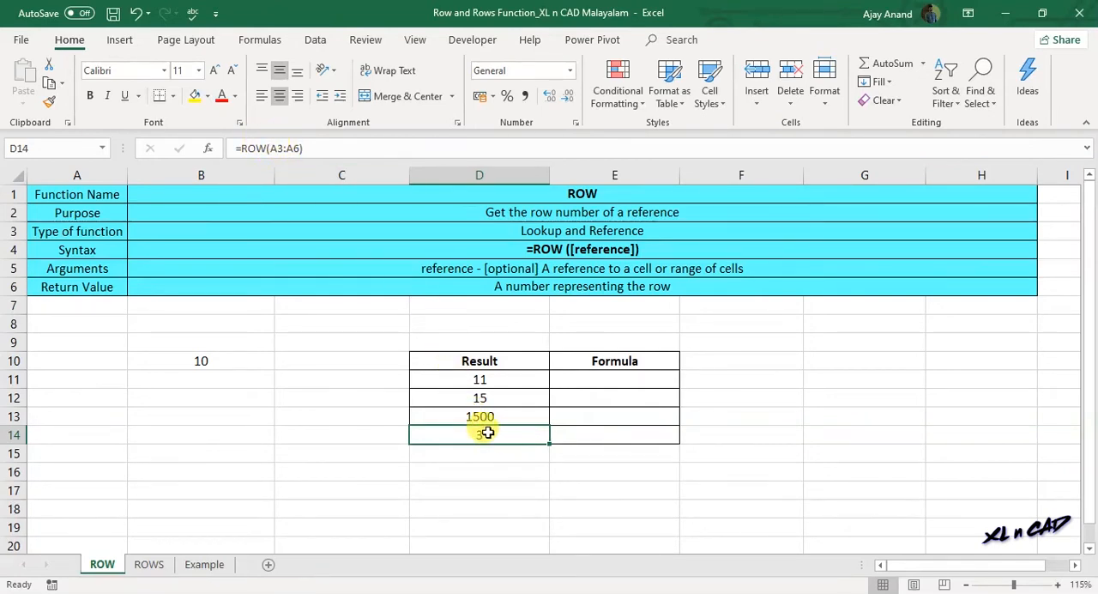
- Change the formula in D14 so its ROW range starts at A5 instead of A3
click(282, 148)
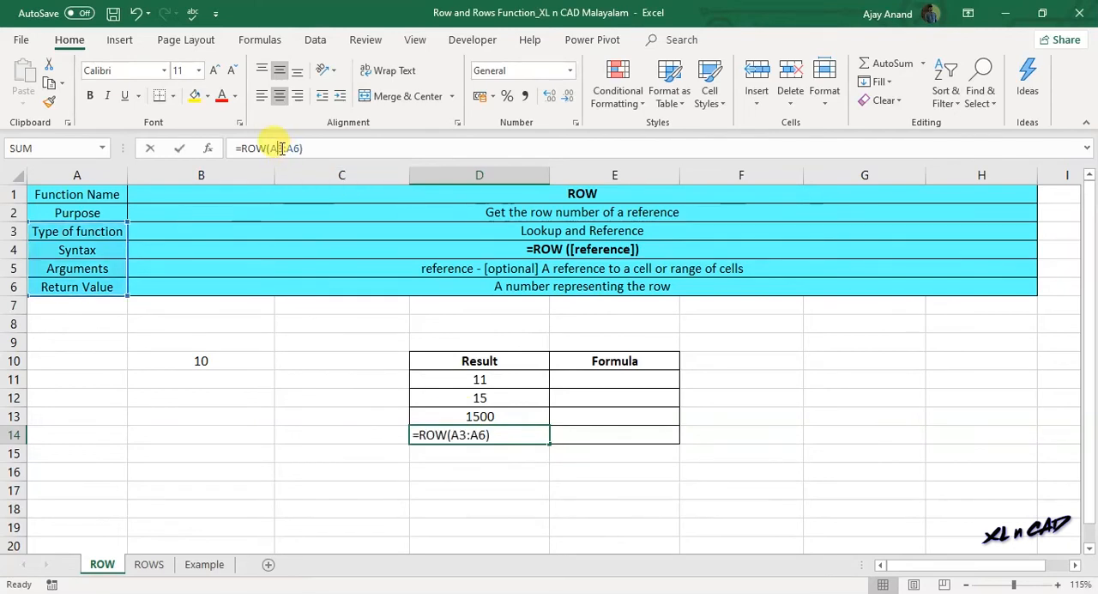
key(Return)
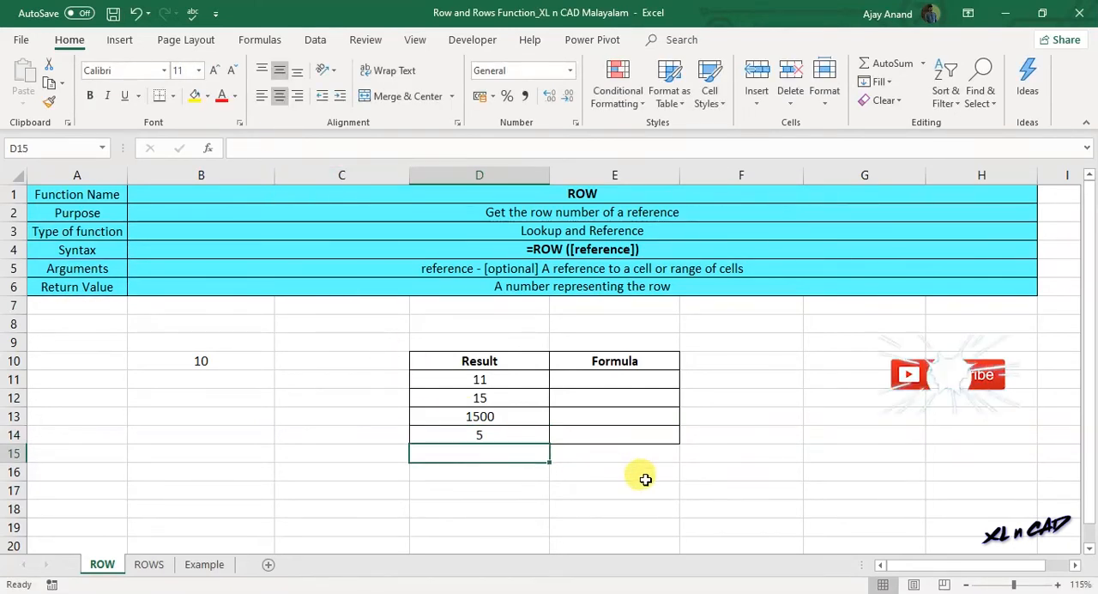
- Open the ROWS sheet and review the function's purpose and argument descriptions
click(149, 564)
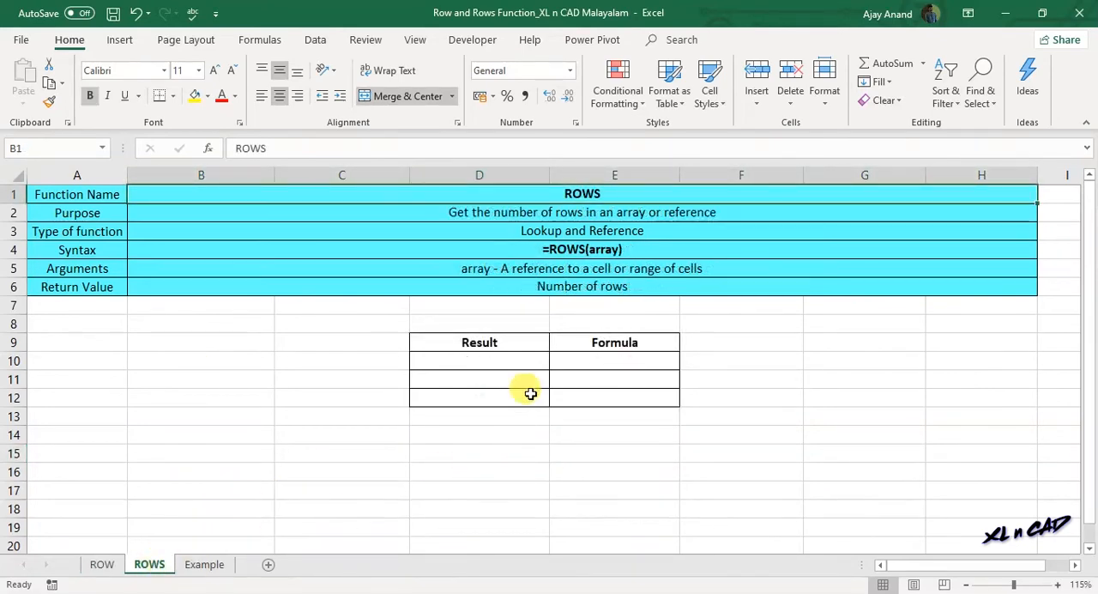
click(554, 214)
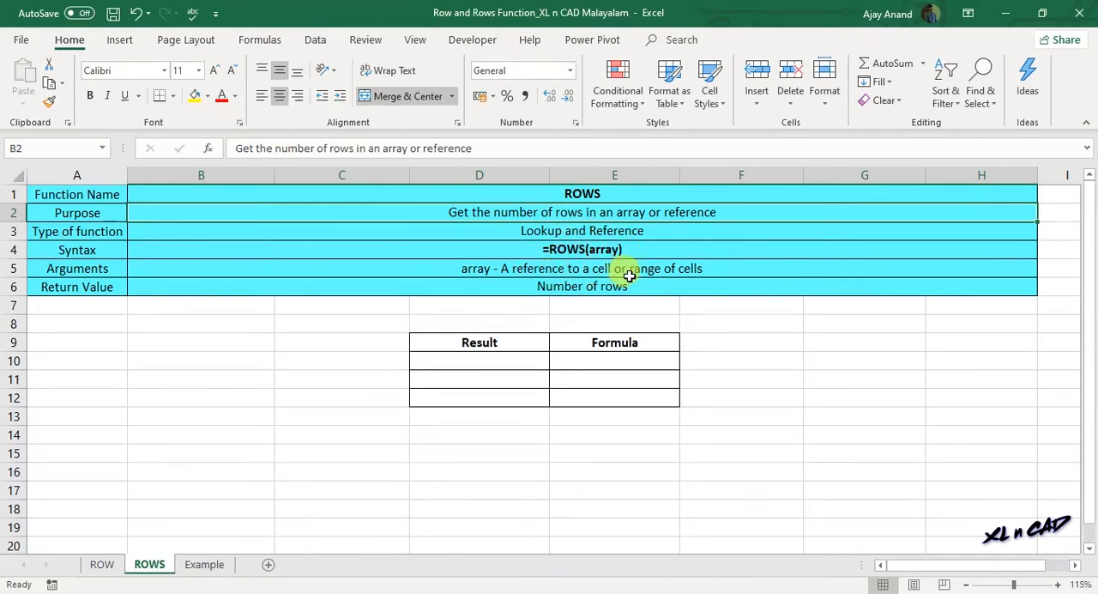
click(546, 270)
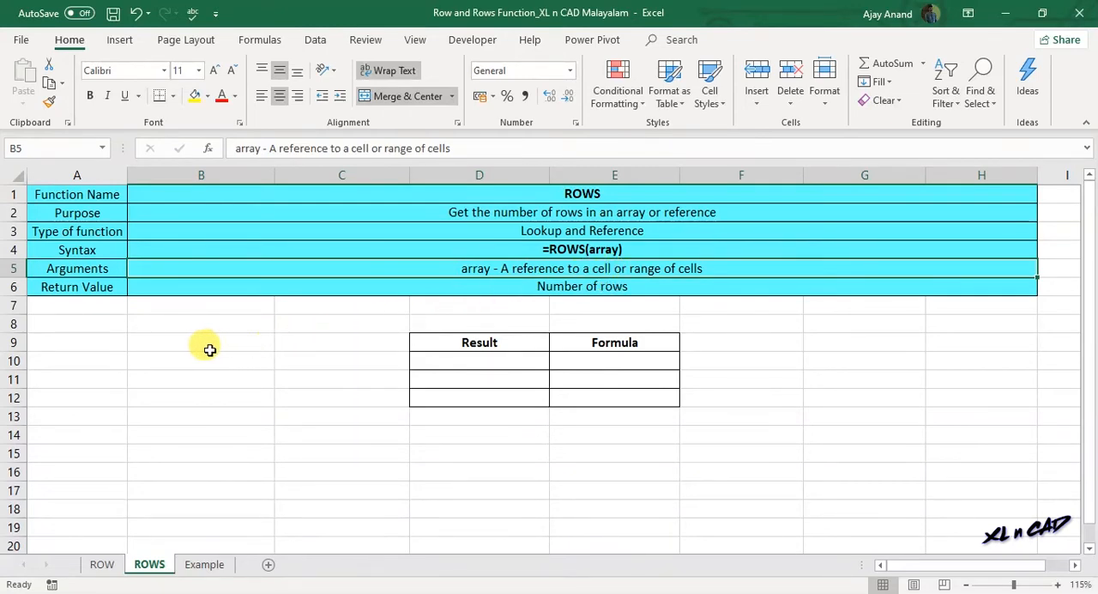
- Enter =ROWS(B10:B15) in cell D10 of the Result column and check the range it references
drag(196, 356, 203, 446)
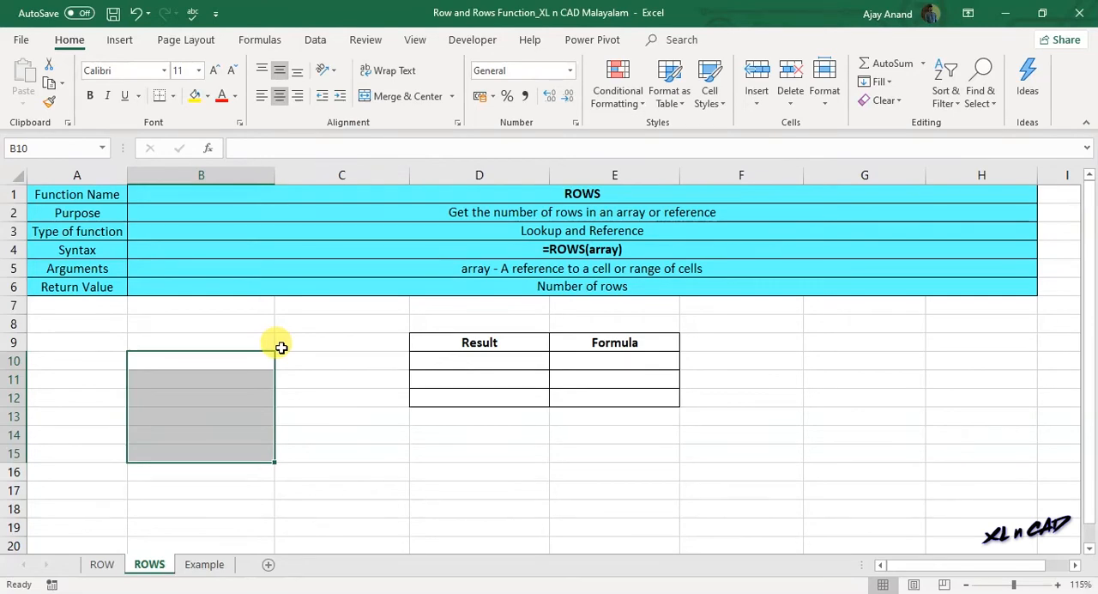
click(491, 362)
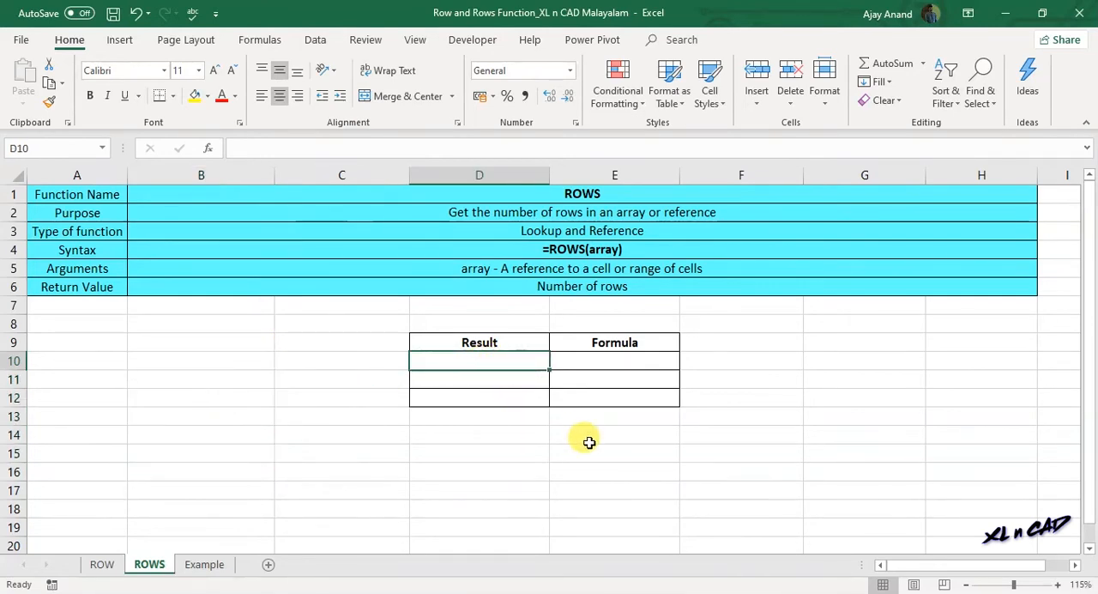
text(=ROWS()
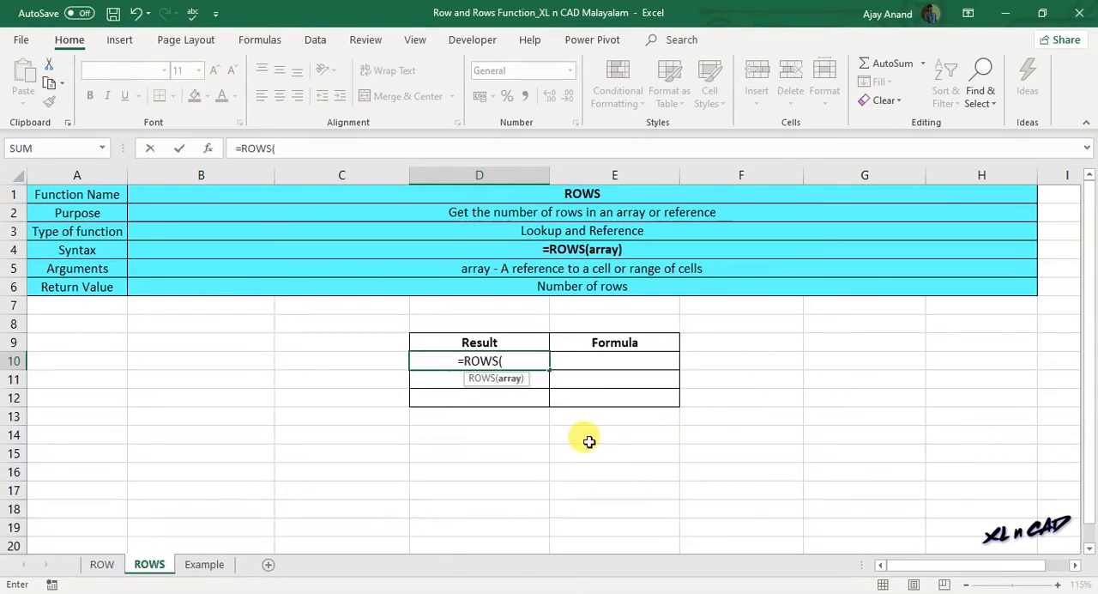
drag(215, 359, 258, 461)
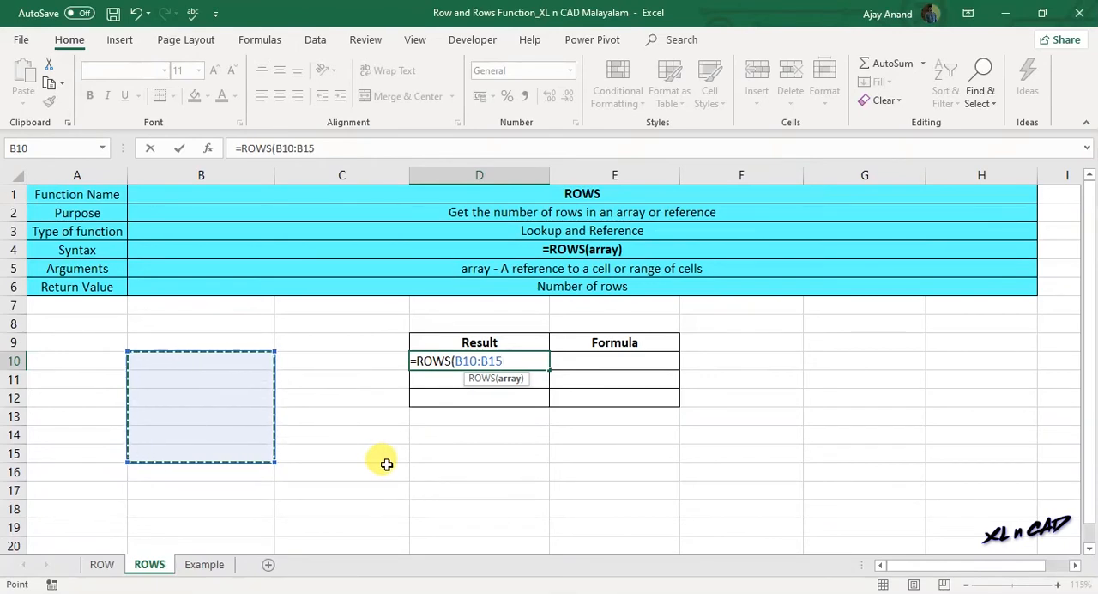
text())
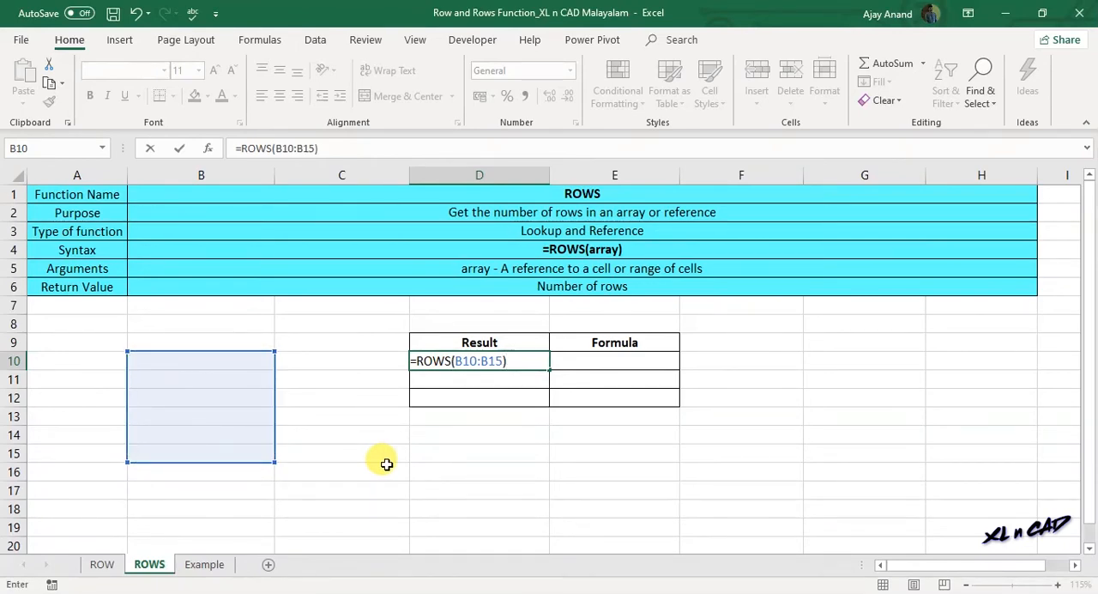
key(Return)
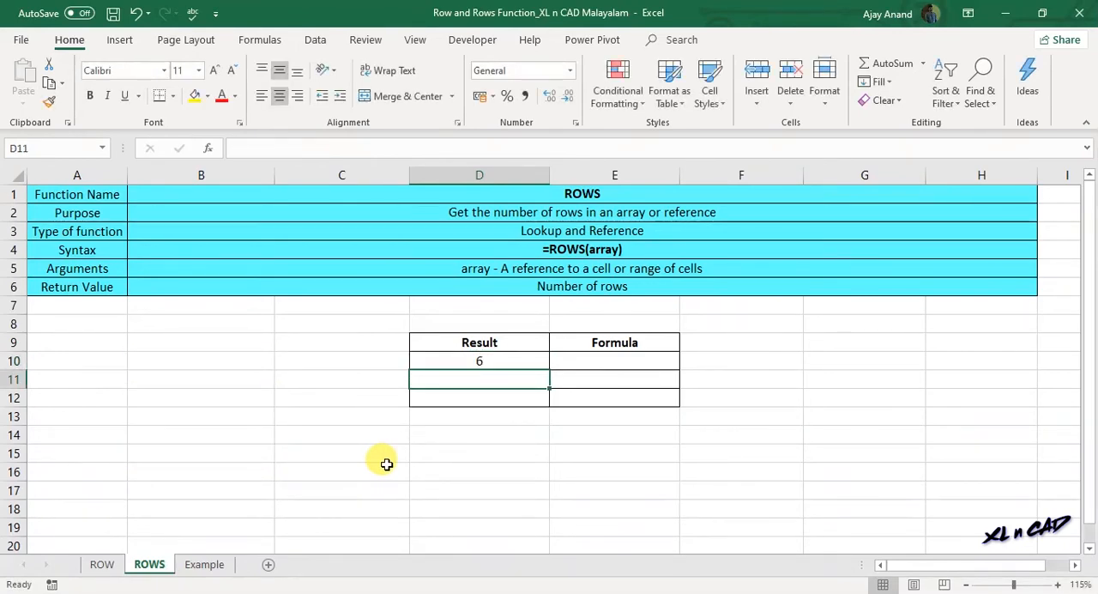
click(480, 361)
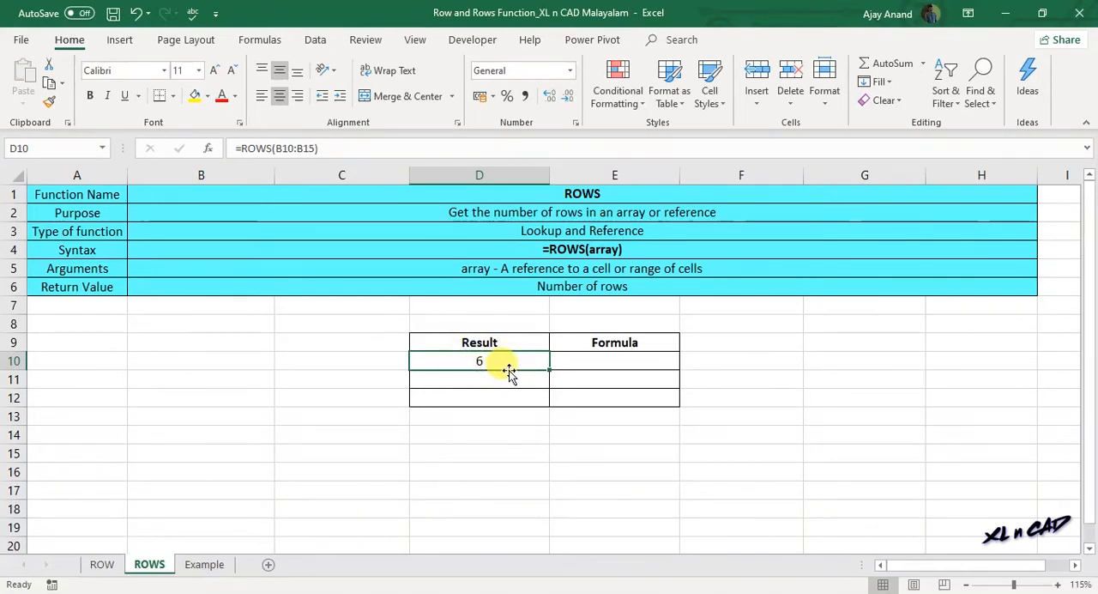
double_click(509, 371)
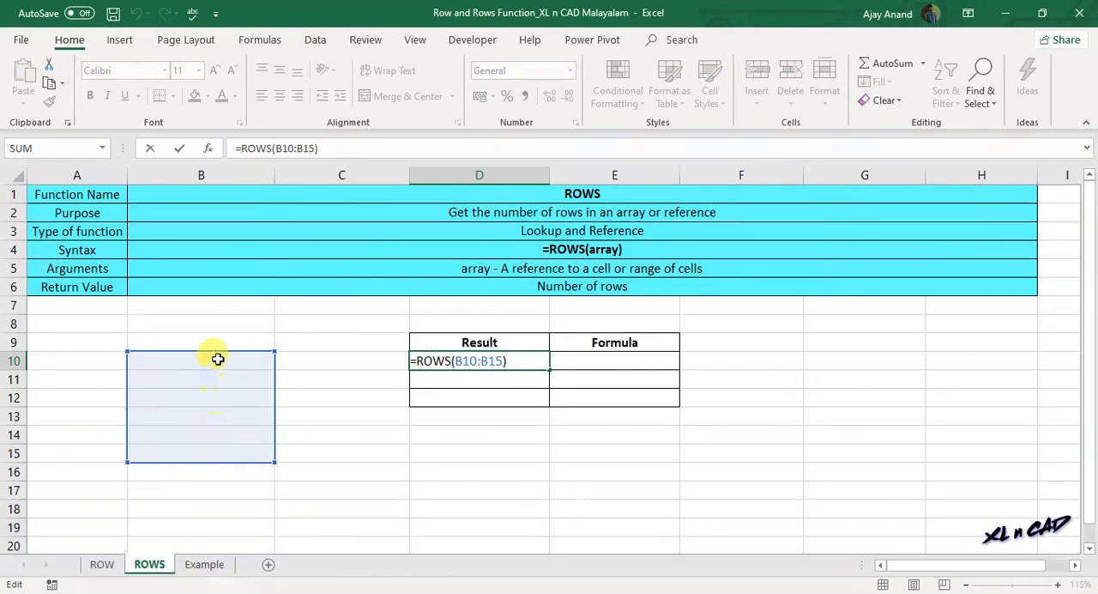
key(Return)
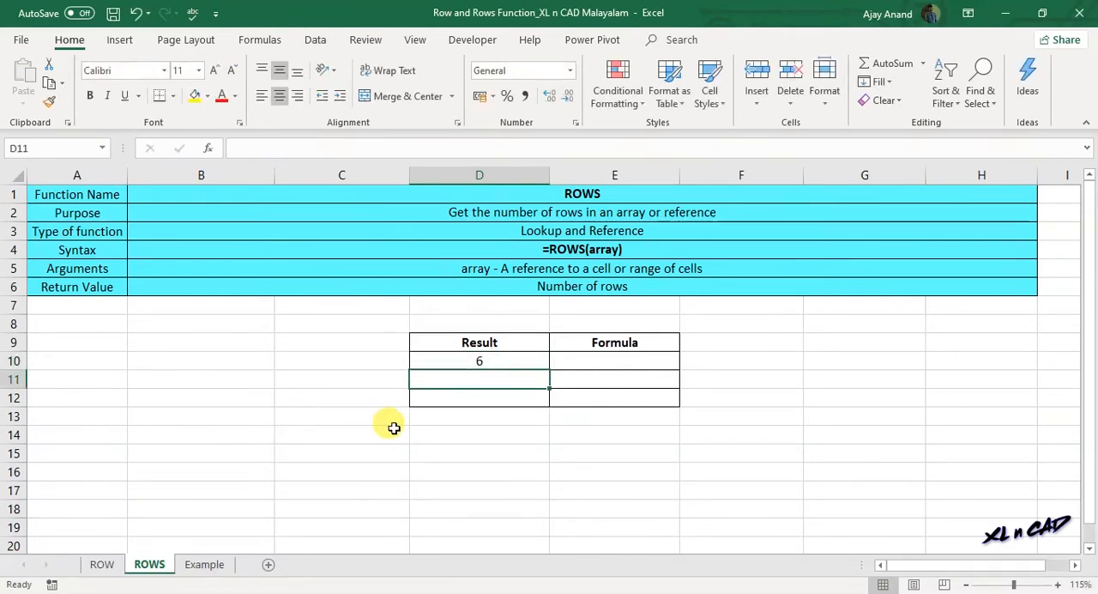
- Enter =ROWS(B8:G18) in cell D11 to count the rows of a multi-column range, and check the referenced area
drag(199, 321, 855, 513)
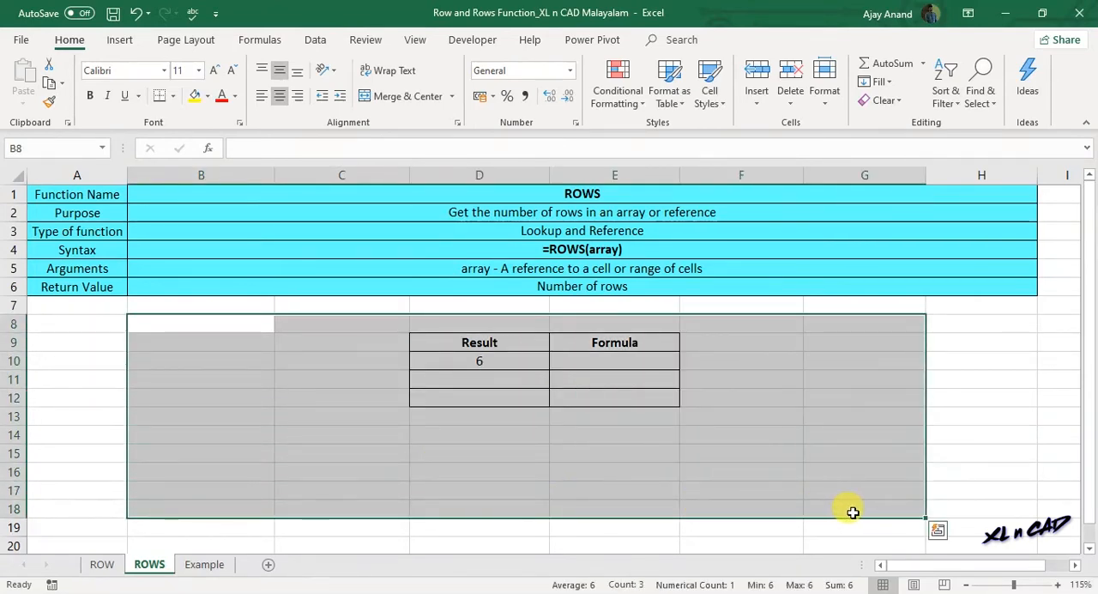
click(472, 381)
text(=ROWS)
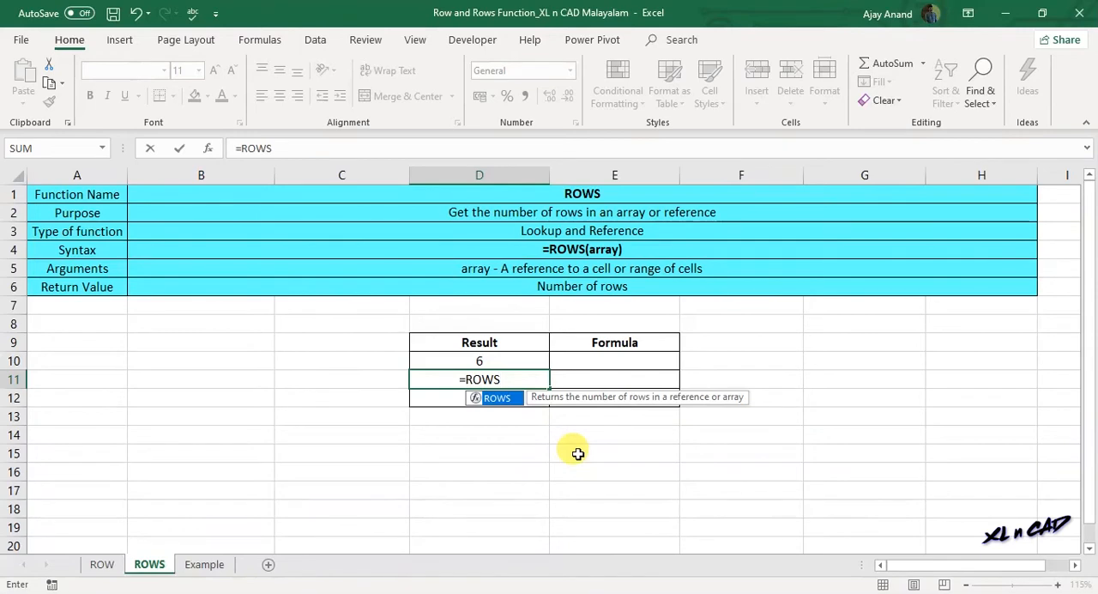
text(()
drag(229, 326, 844, 510)
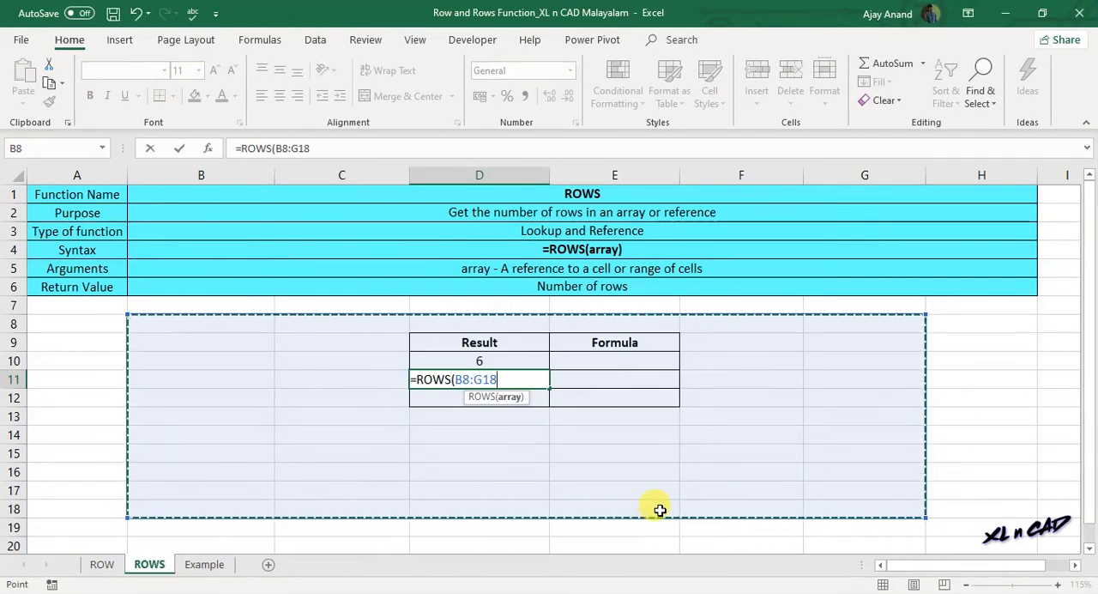
text())
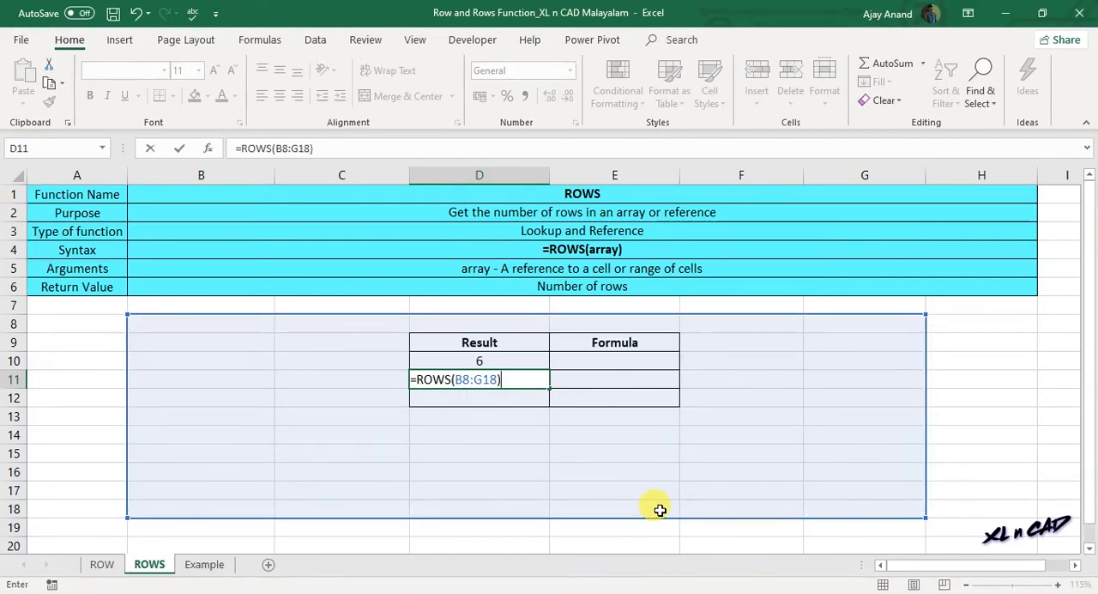
key(Return)
click(487, 377)
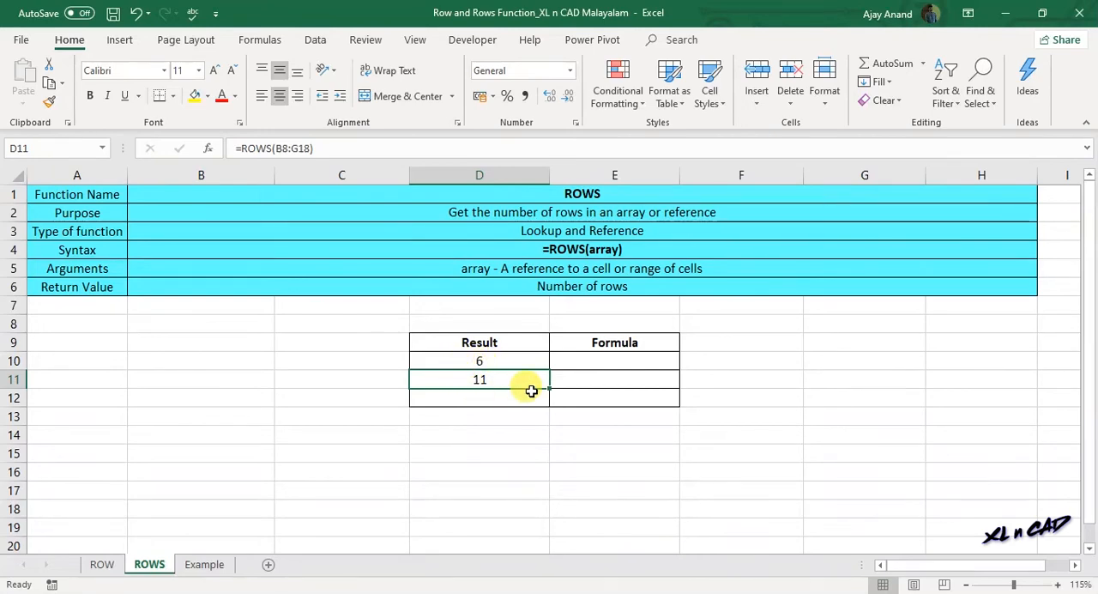
double_click(511, 391)
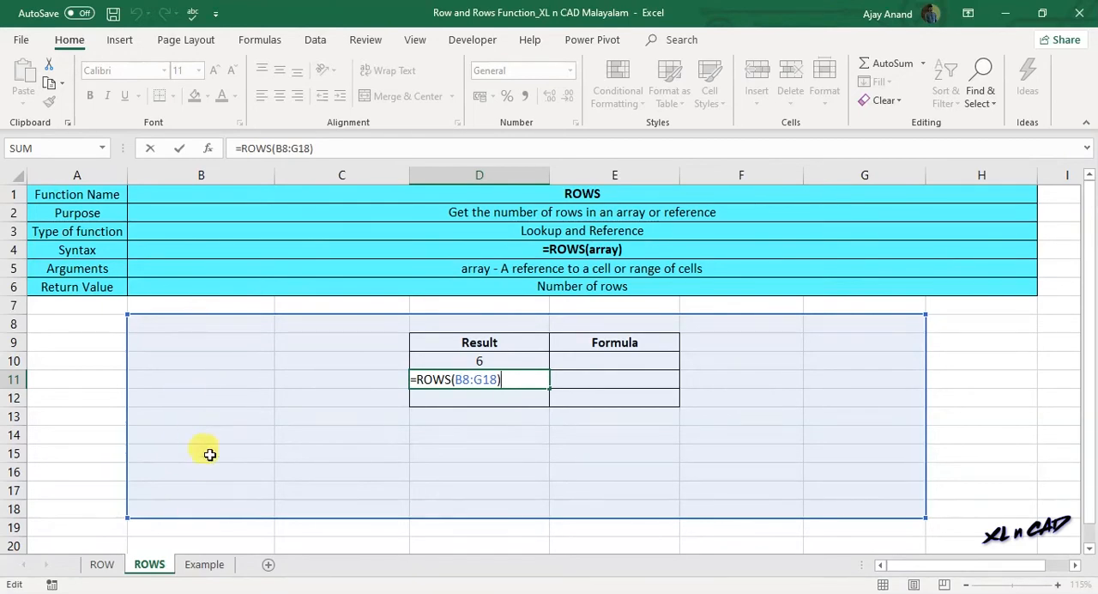
key(Escape)
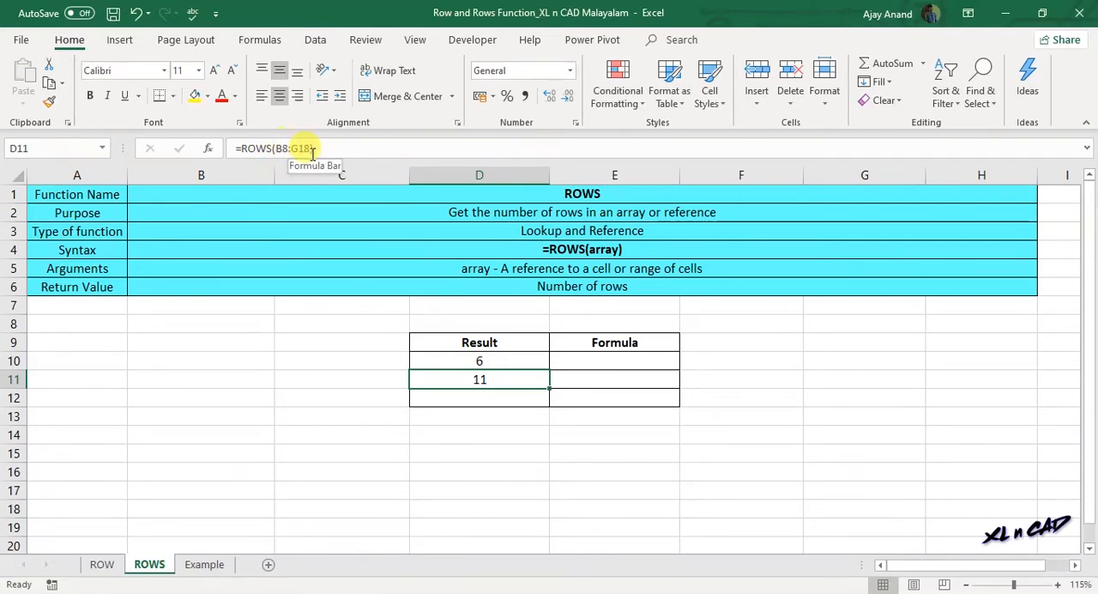
- Enter =ROWS(B10) in cell D12, using a single cell as the array, and reselect D12
click(473, 399)
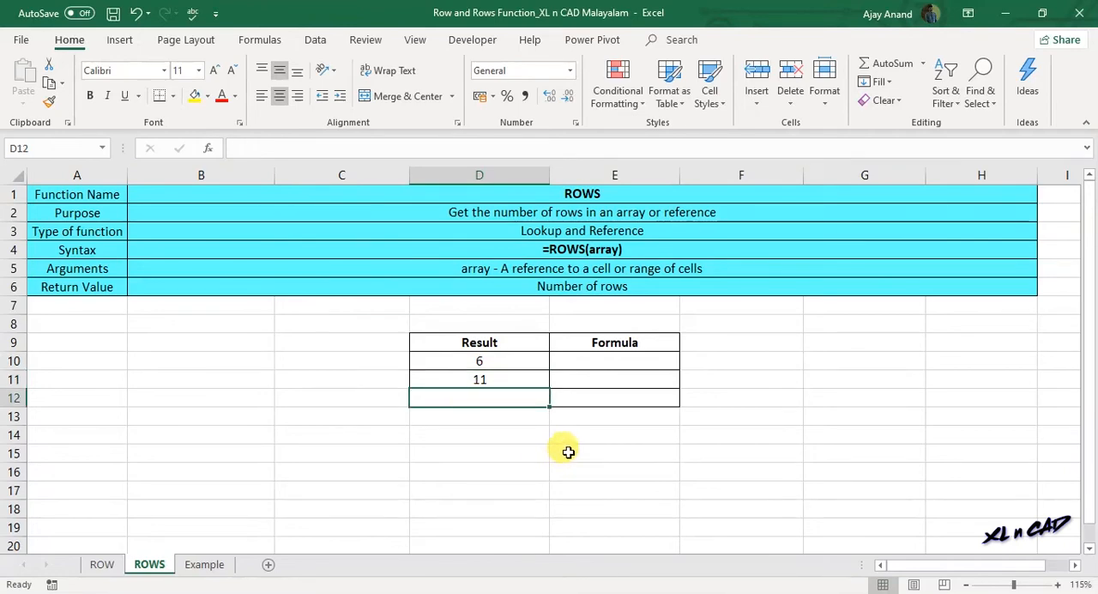
text(=ROWS)
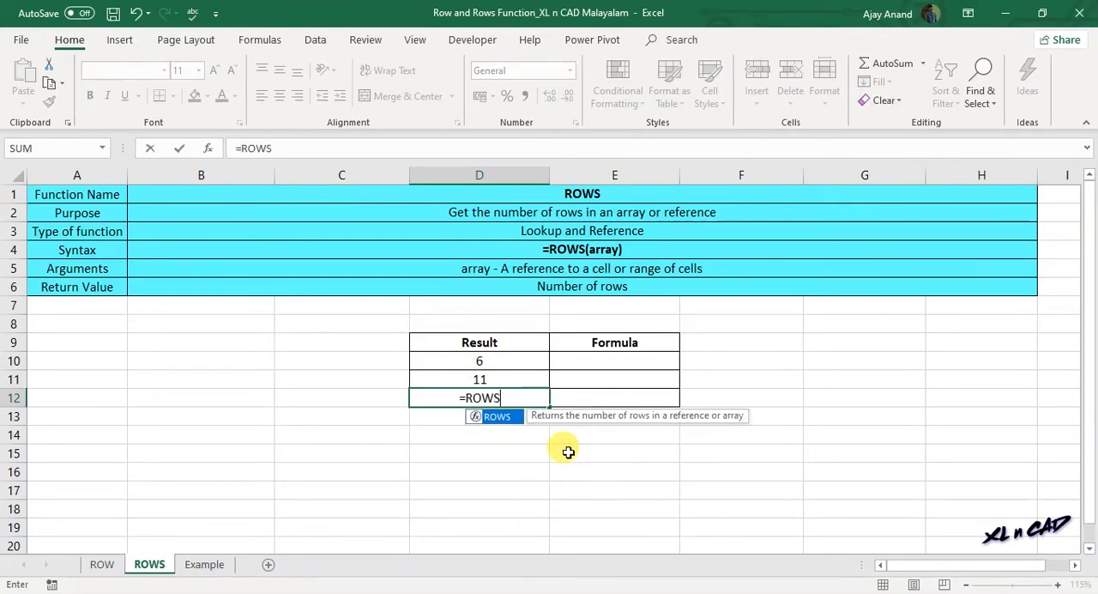
text(()
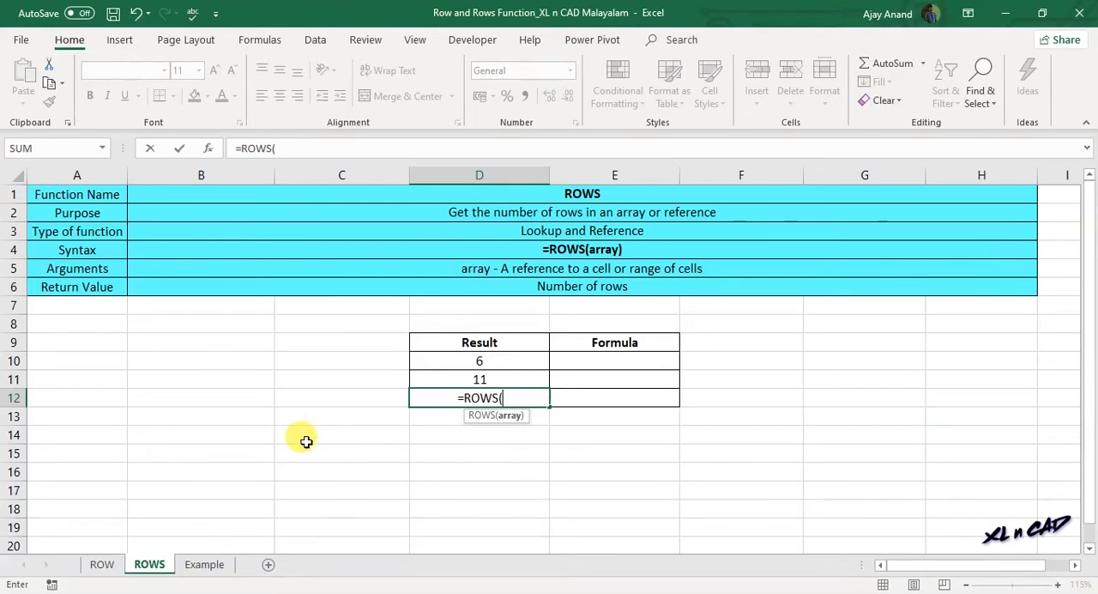
click(219, 359)
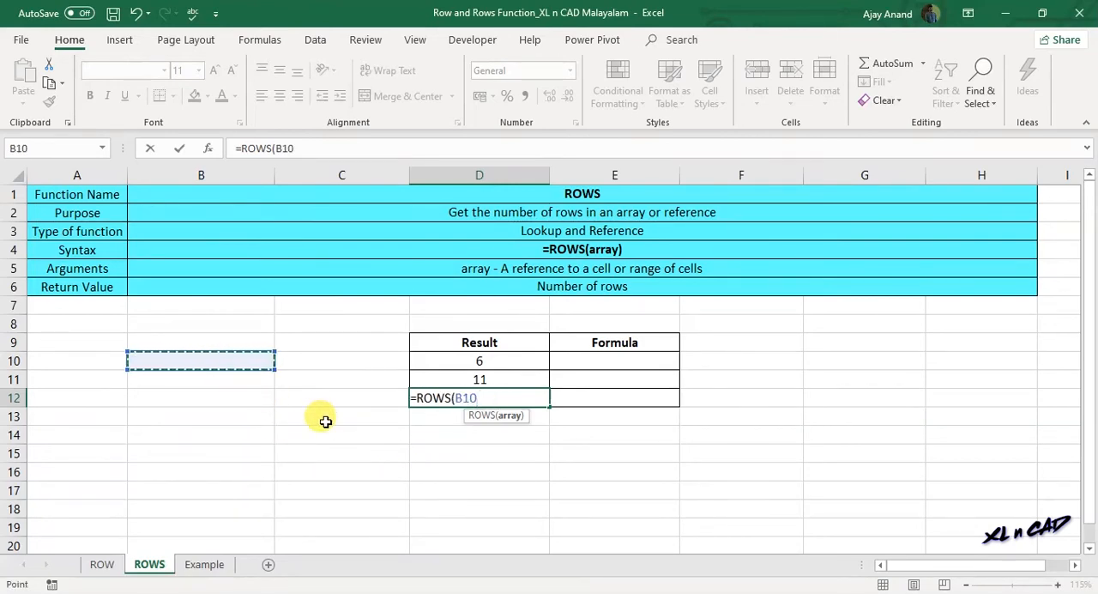
text())
key(Return)
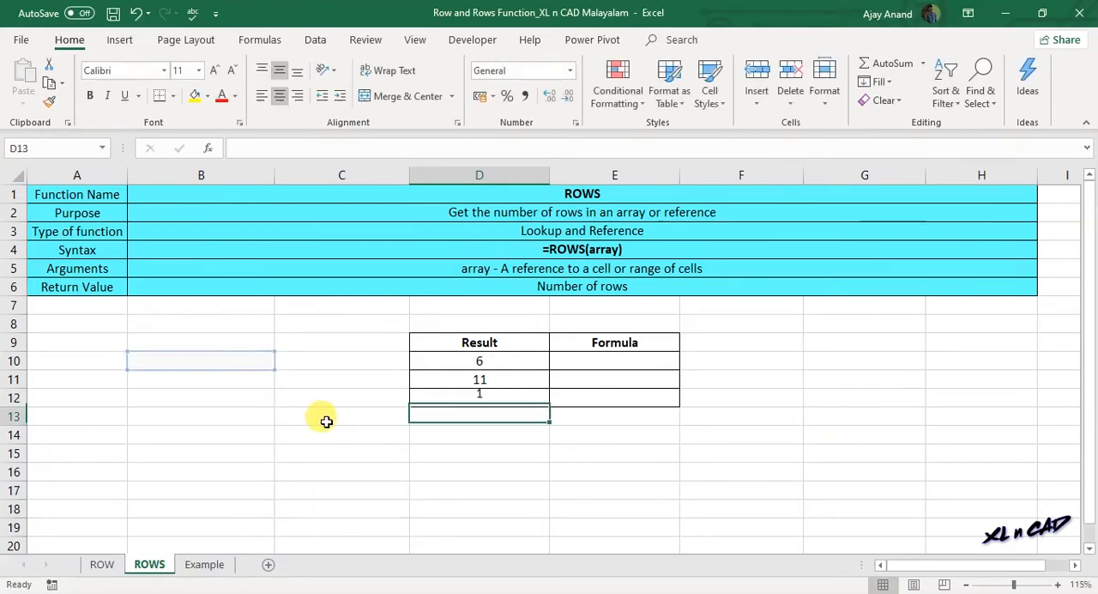
click(465, 398)
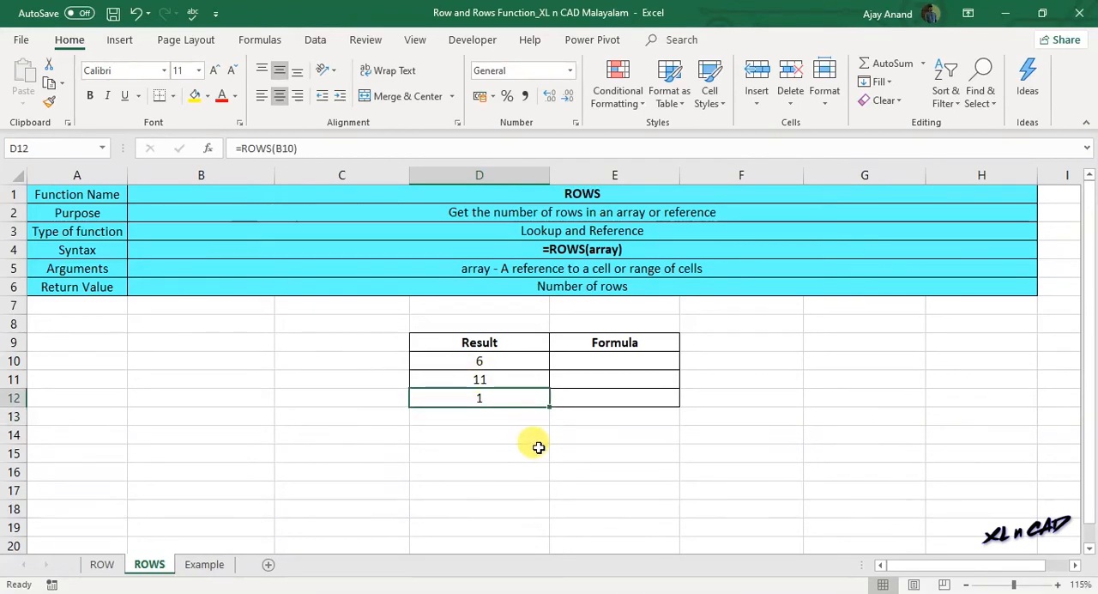
- Move the reference in D12's formula to B12 so it reads =ROWS(B12), and reselect the cell
key(F2)
drag(252, 369, 257, 410)
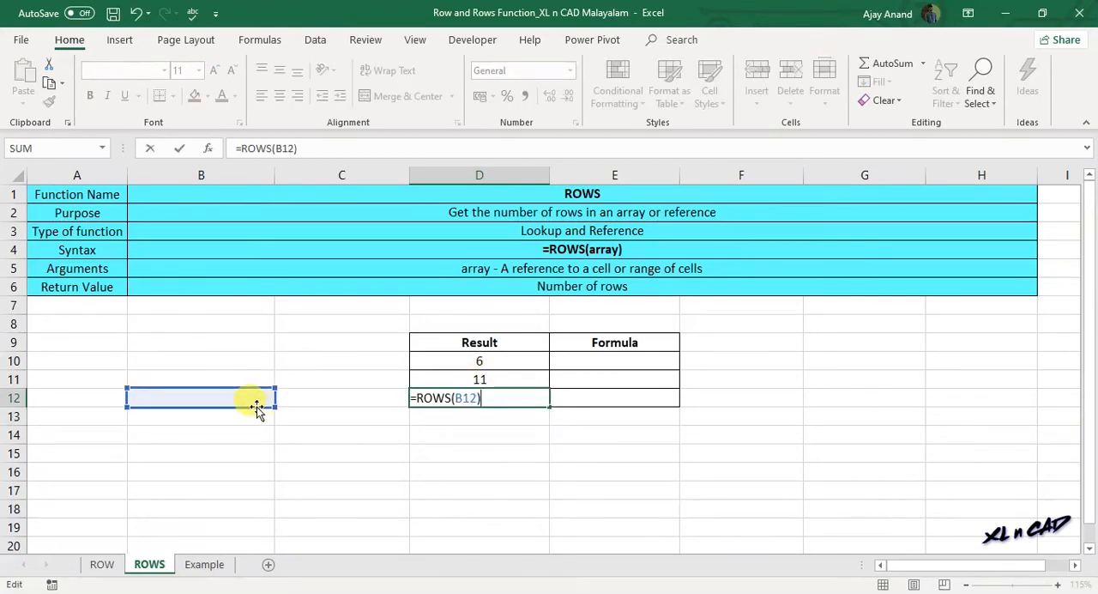
key(Return)
click(483, 399)
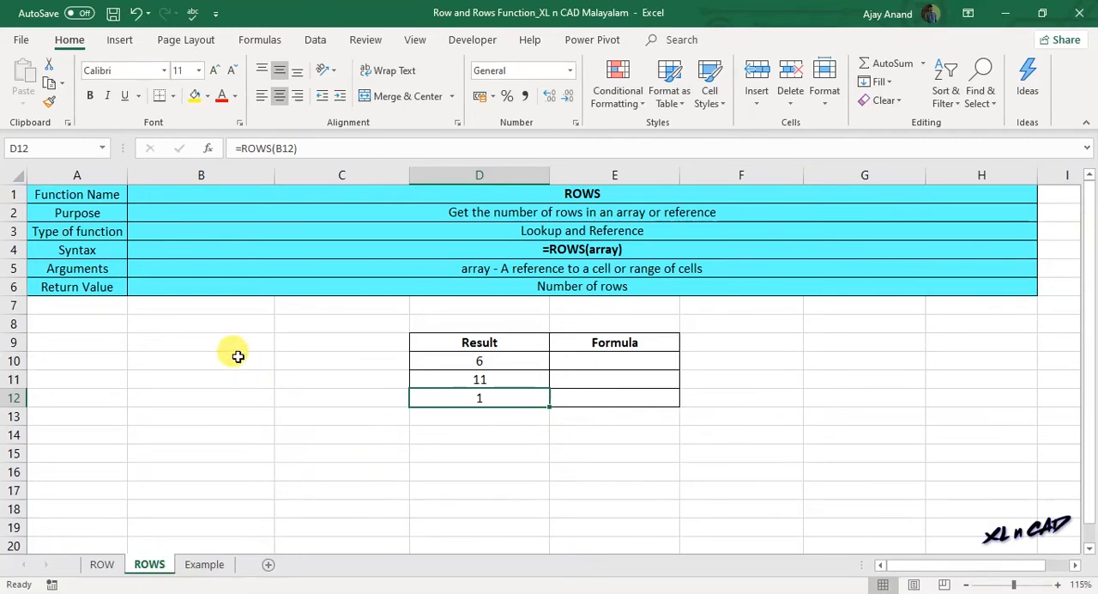
- Enter =ROWS($C$10:C10) in cell B10, with the first reference absolute so the range can expand
click(211, 355)
text(=ROWS)
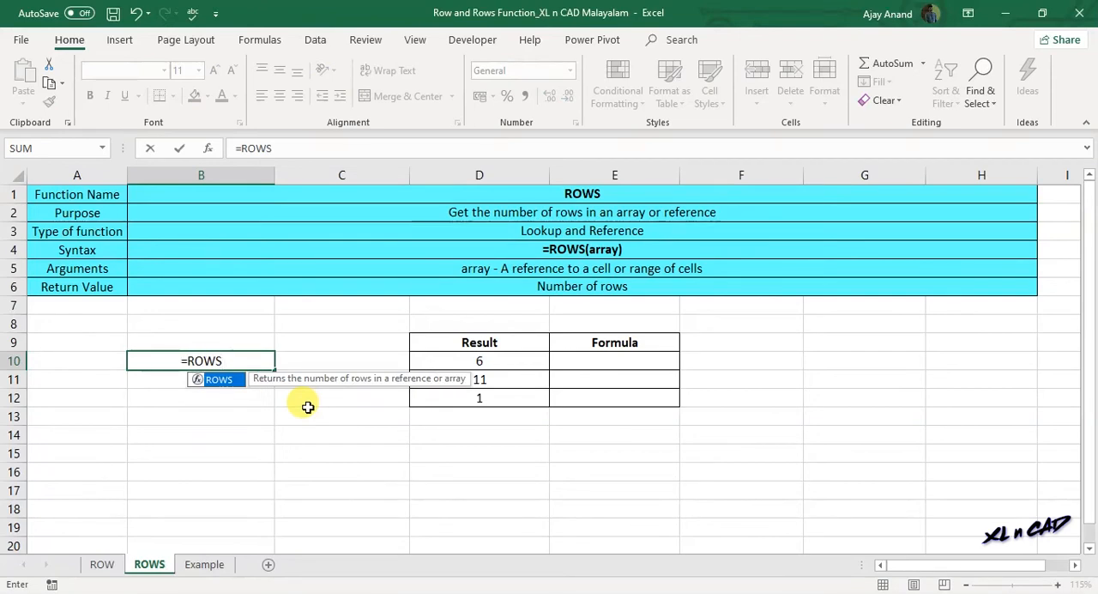
text(()
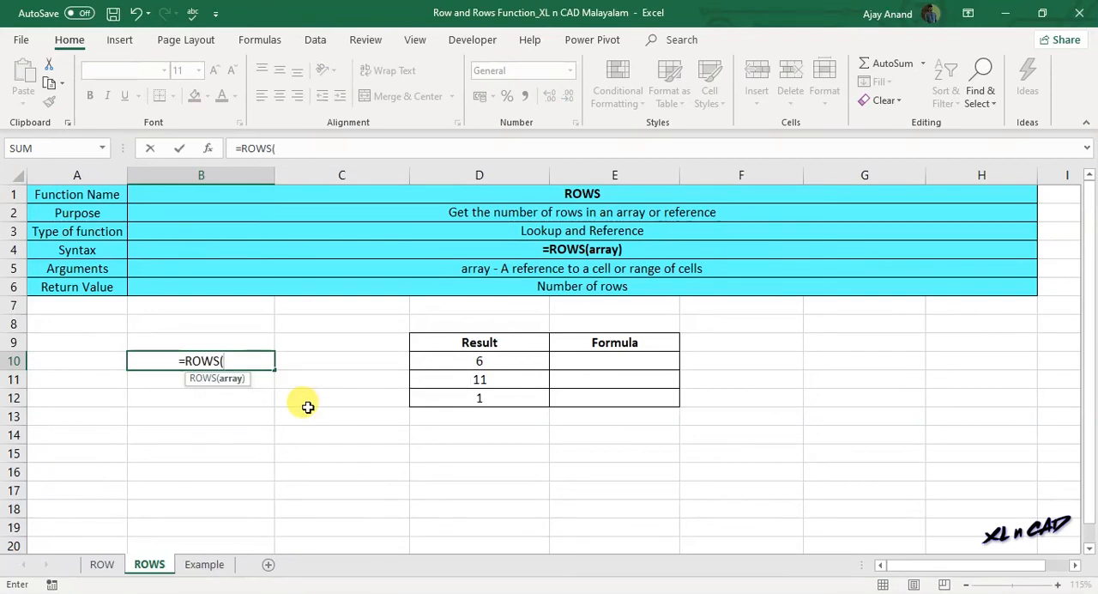
click(312, 359)
text(:)
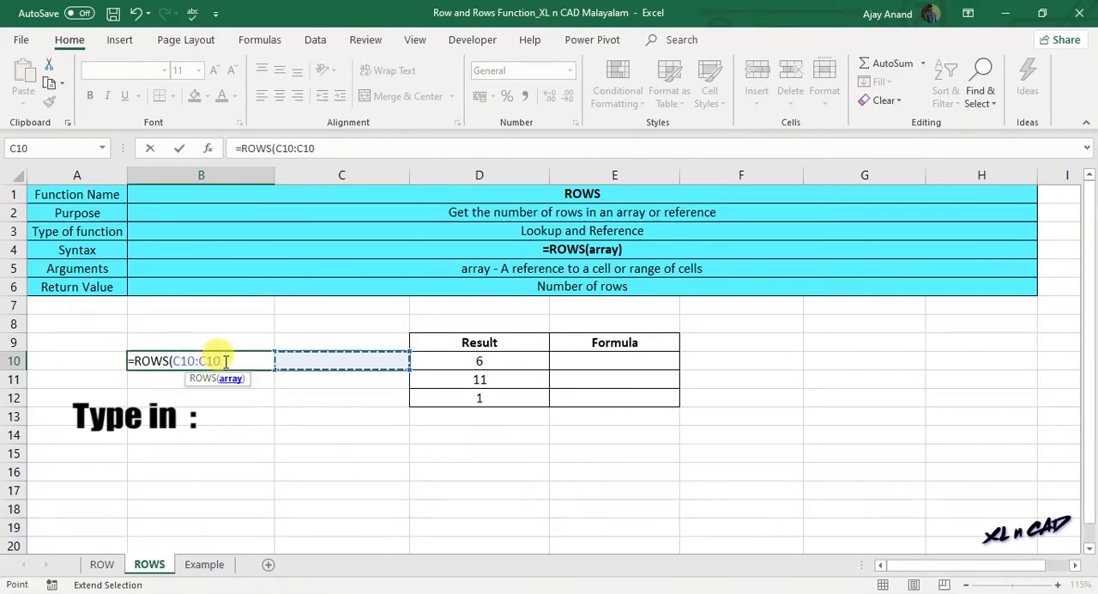
text())
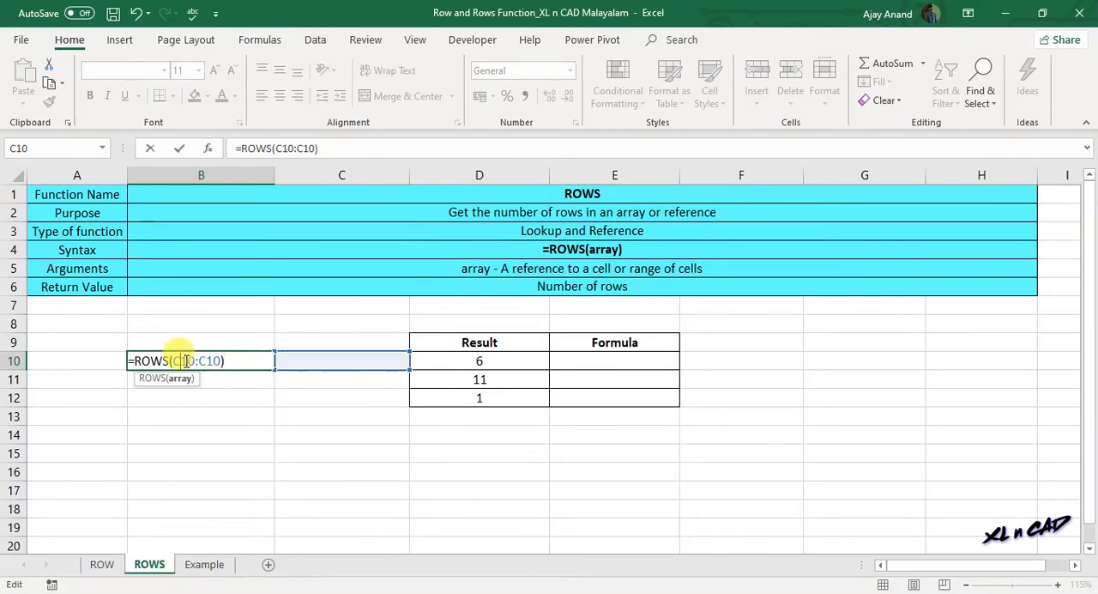
click(182, 360)
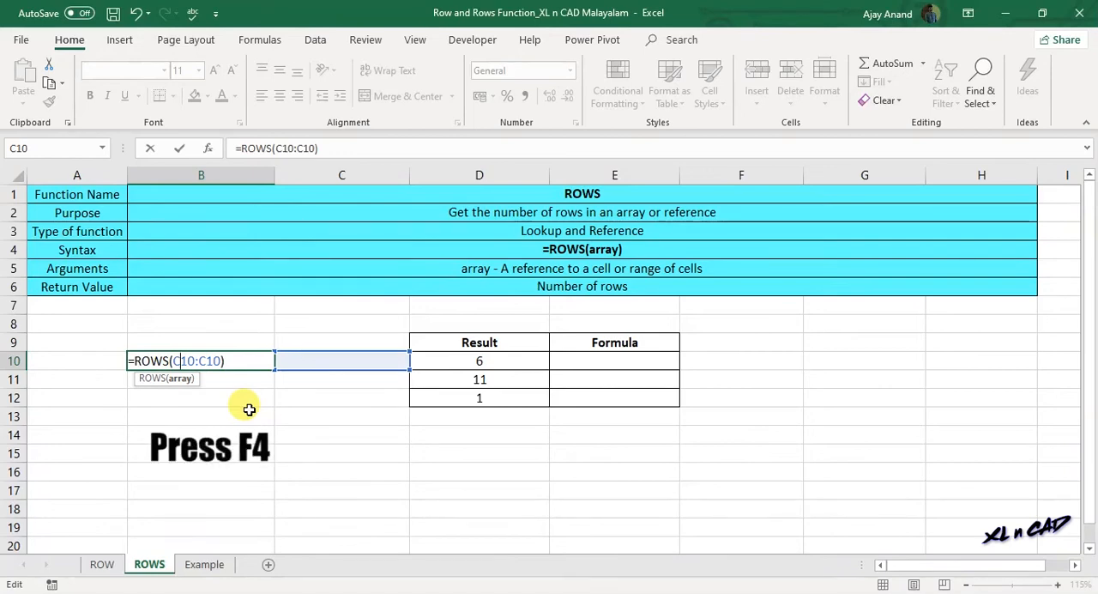
key(F4)
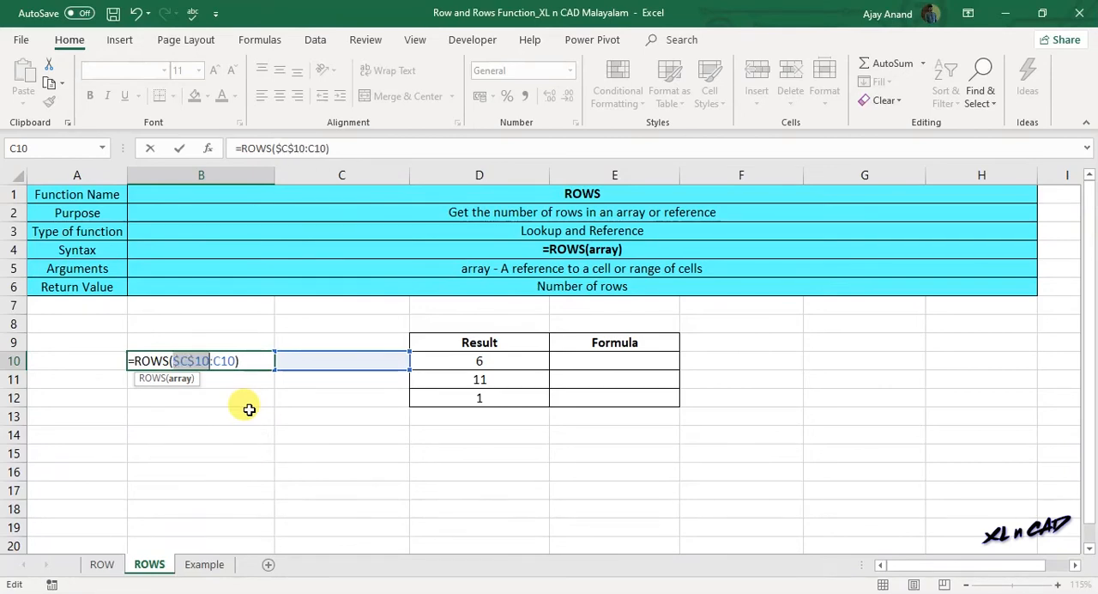
key(Return)
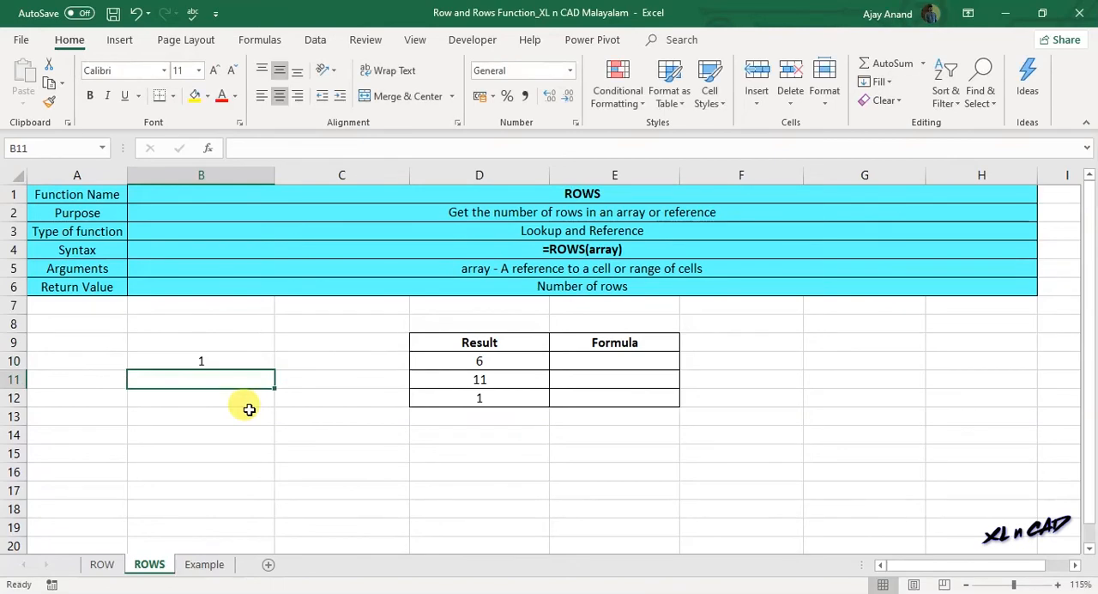
- Fill the B10 formula down to B16 and check the copied formulas in the first few cells
click(252, 362)
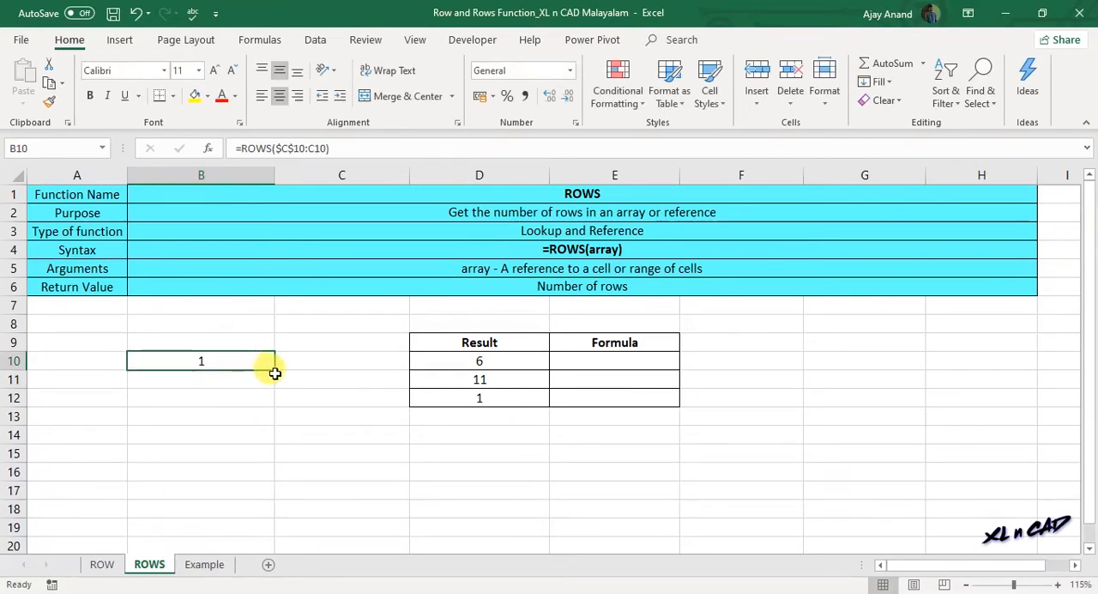
drag(275, 368, 269, 482)
click(220, 362)
click(219, 390)
click(219, 395)
click(215, 416)
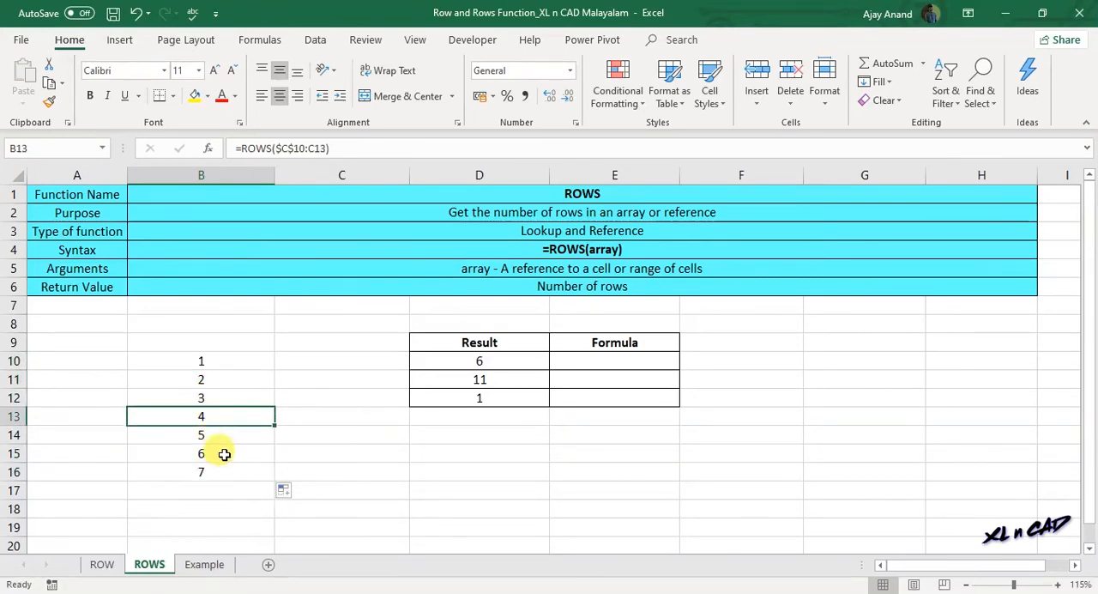
- Extend the filled ROWS formula from B16 down to B18 and reselect B10
click(262, 475)
drag(265, 474, 269, 507)
click(246, 360)
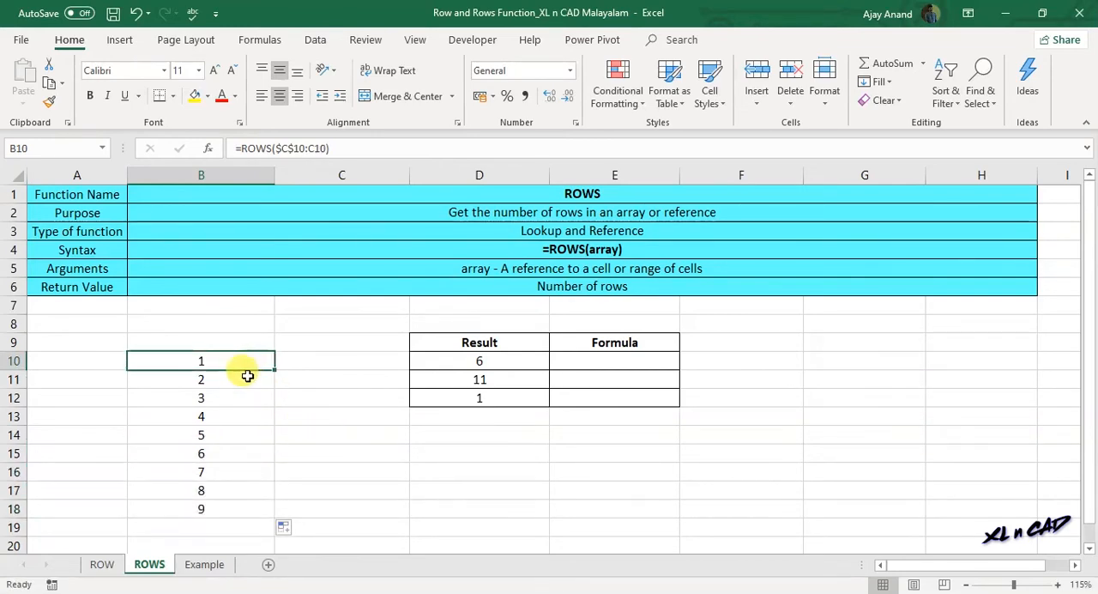
- Examine the ranges referenced by the formulas in B10, B11 and B16, and review the number series in B10:B18
double_click(206, 359)
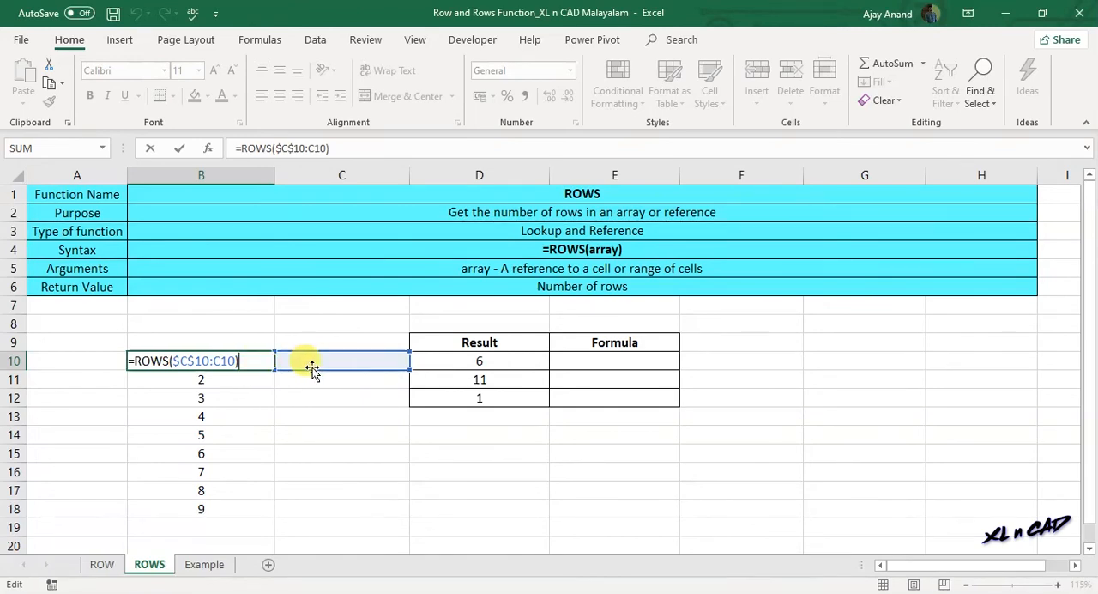
key(Return)
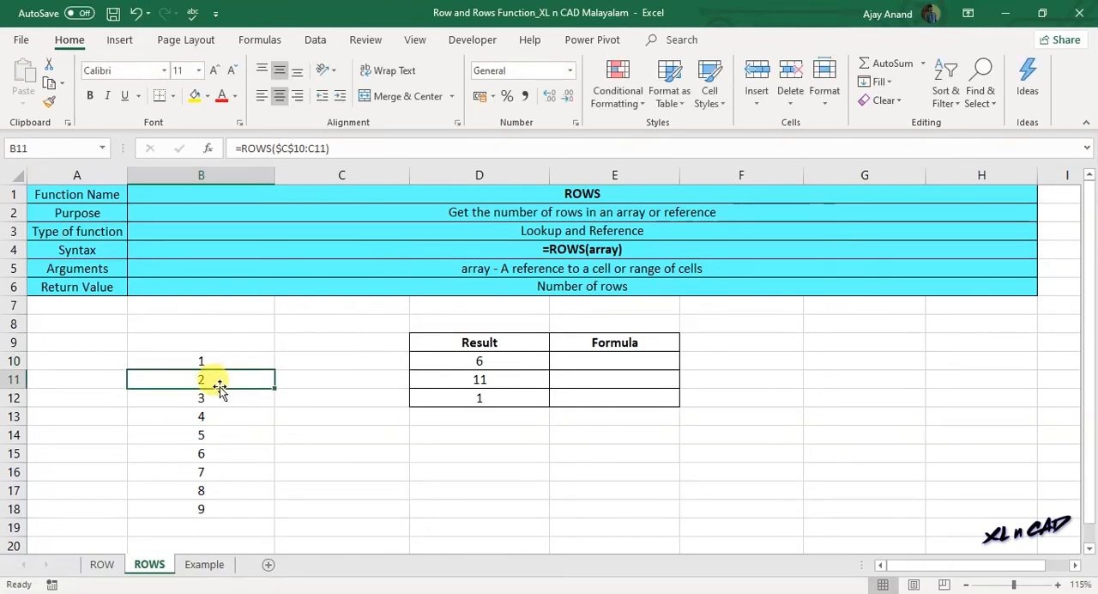
double_click(219, 386)
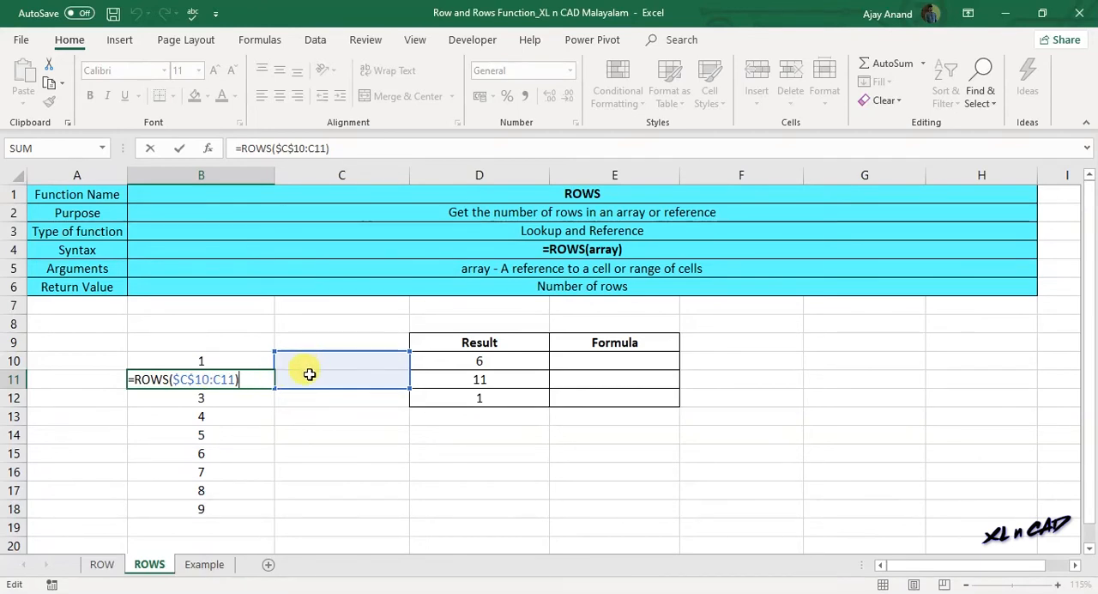
key(Return)
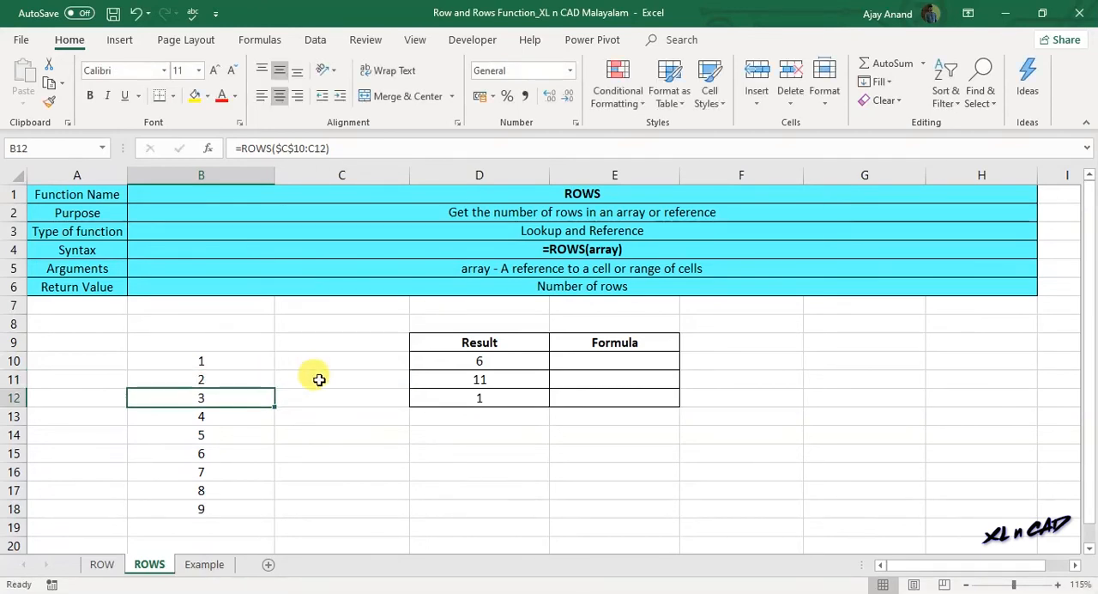
click(237, 471)
double_click(241, 472)
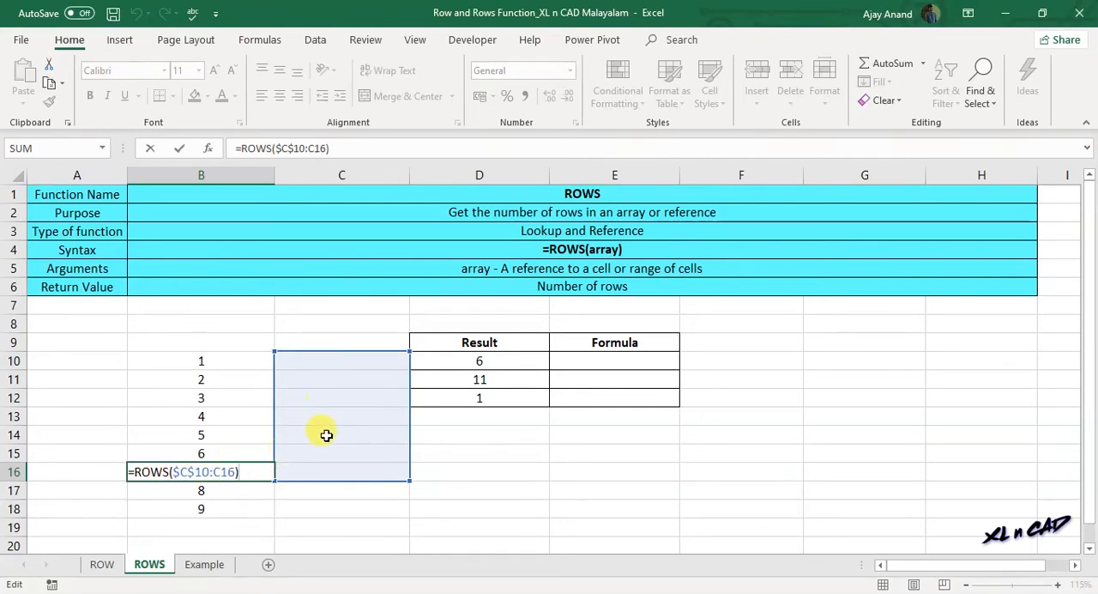
key(Return)
drag(199, 360, 210, 509)
drag(206, 423, 213, 360)
- Switch to the Example sheet and review the upper lookup table's labels and the employee data in B4:F13
click(204, 565)
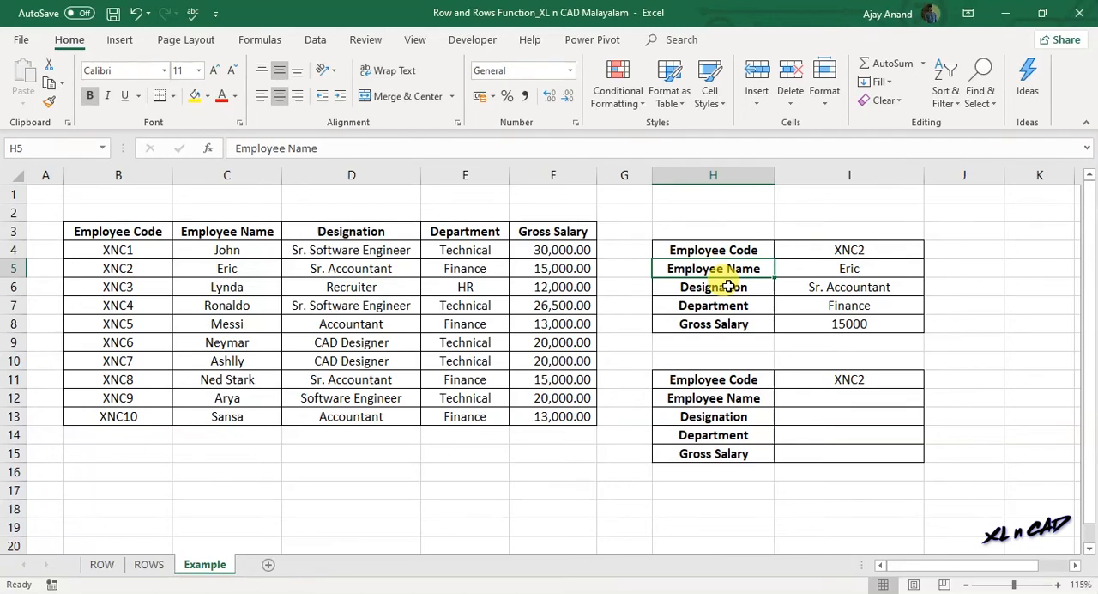
click(727, 287)
click(725, 306)
click(724, 324)
drag(147, 248, 532, 414)
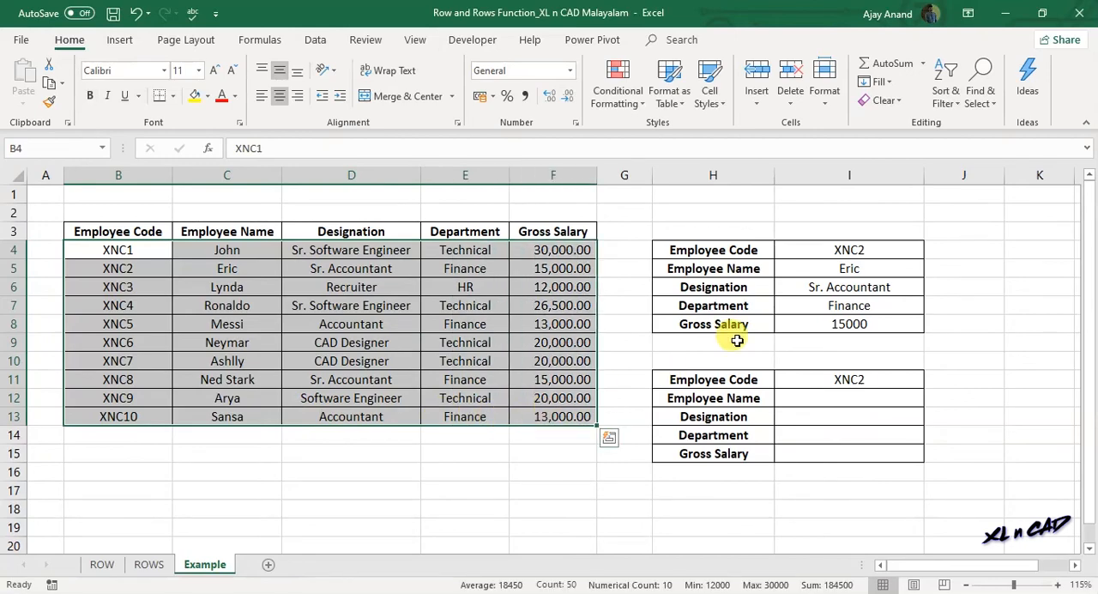
- Examine the VLOOKUP formulas in I5:I8, comparing the column index number used in each one
drag(812, 272, 810, 323)
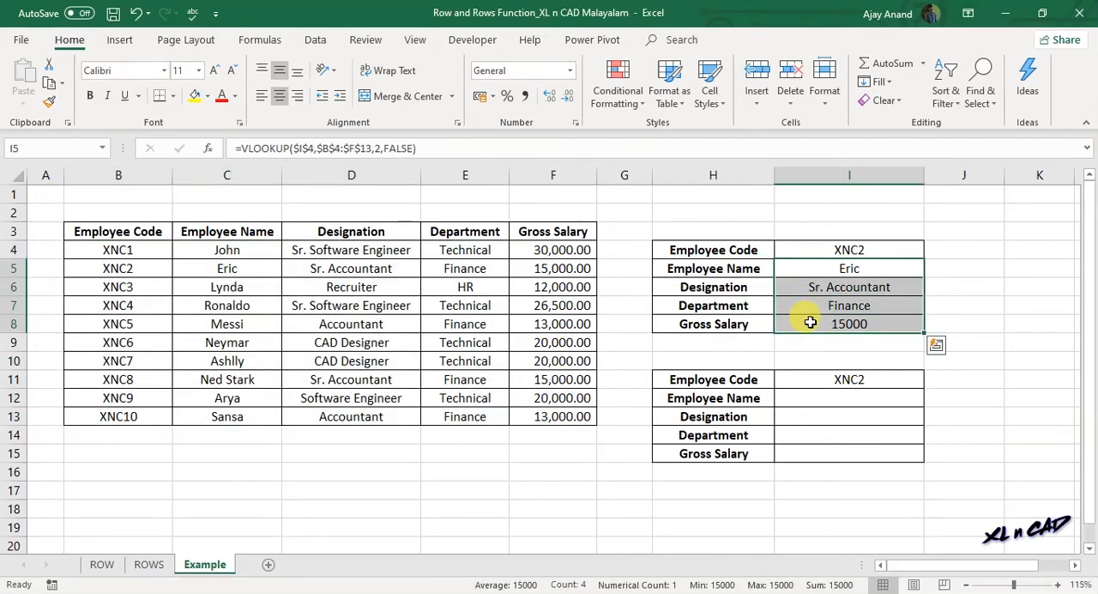
click(809, 271)
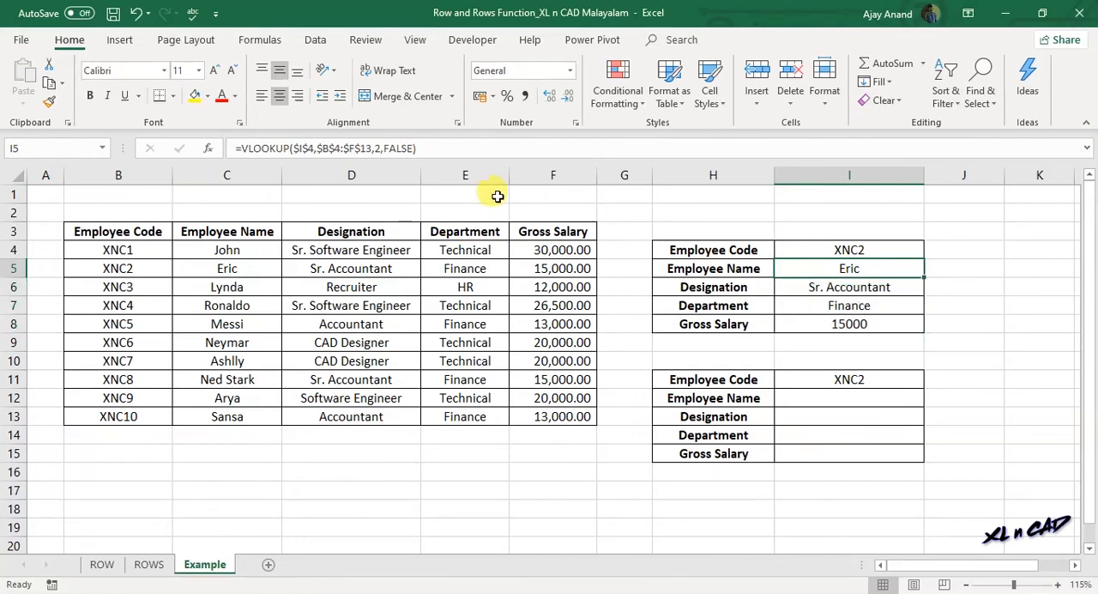
click(378, 149)
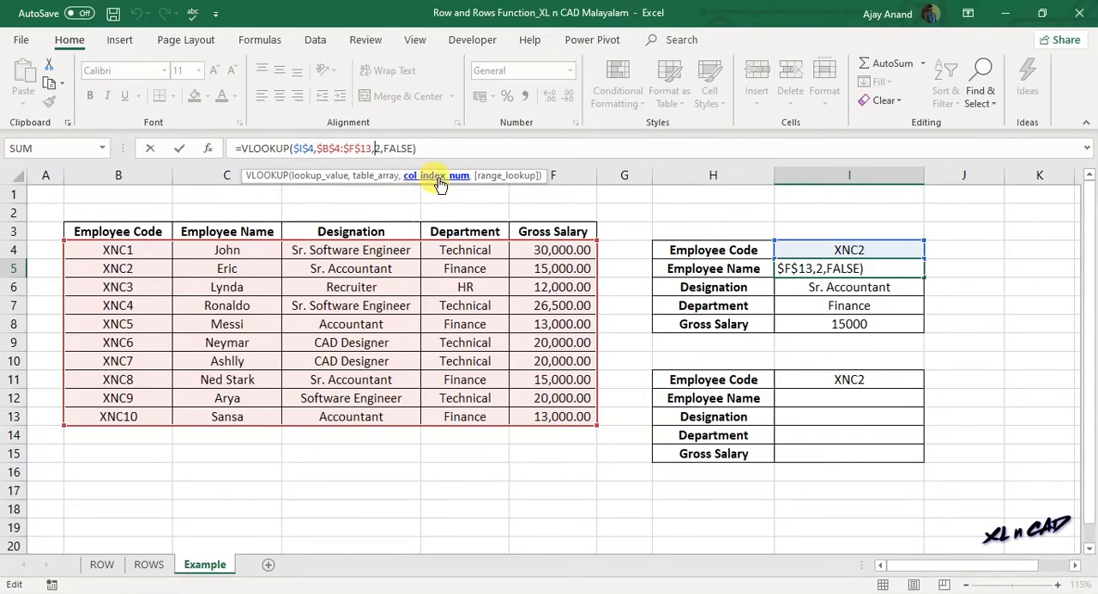
click(810, 291)
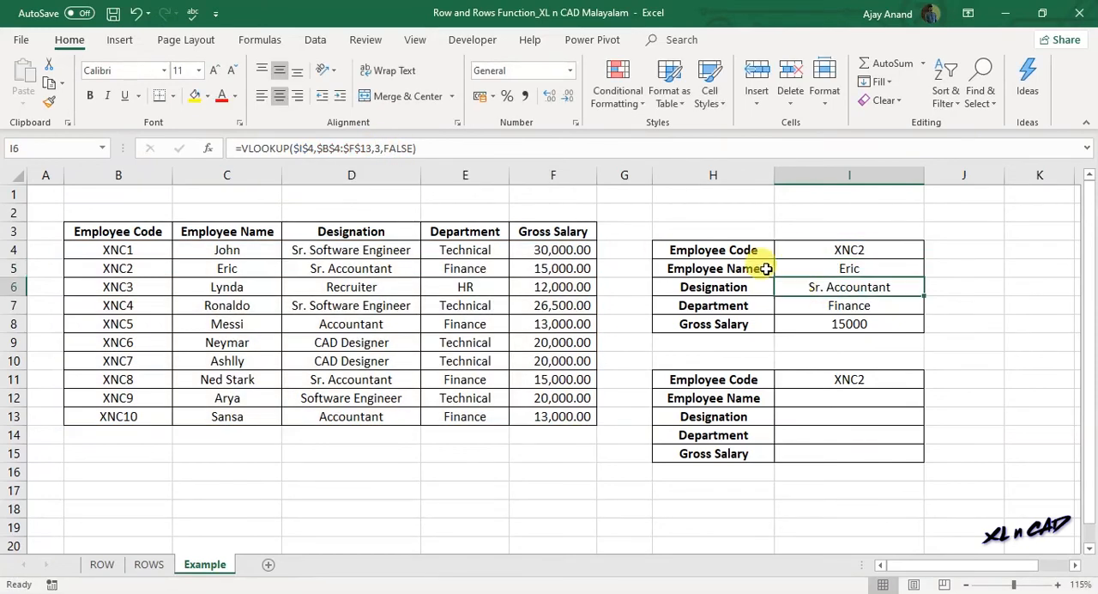
click(811, 305)
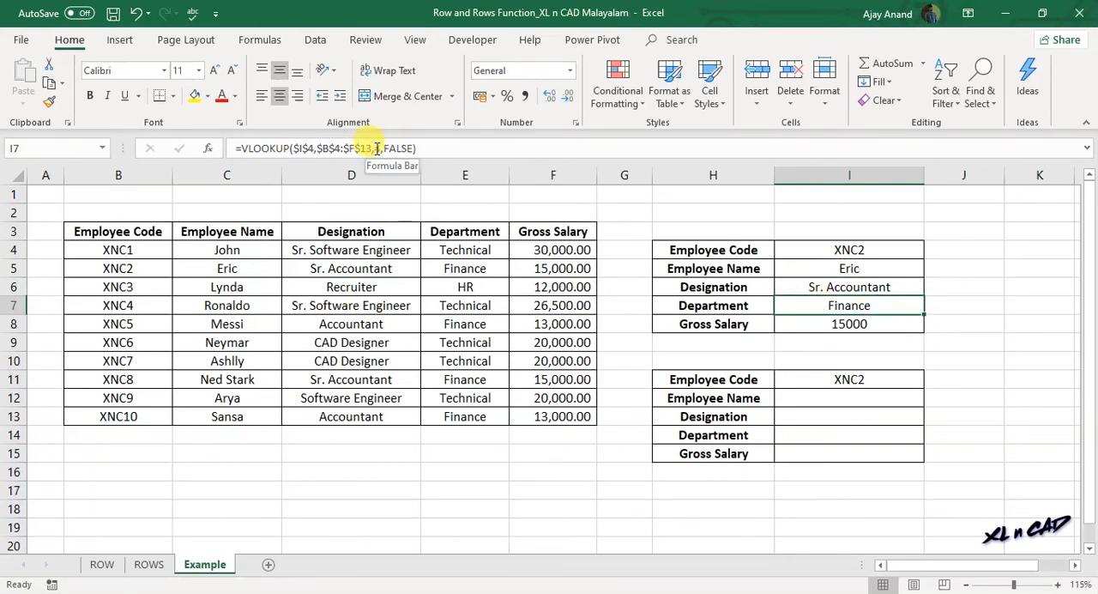
click(821, 318)
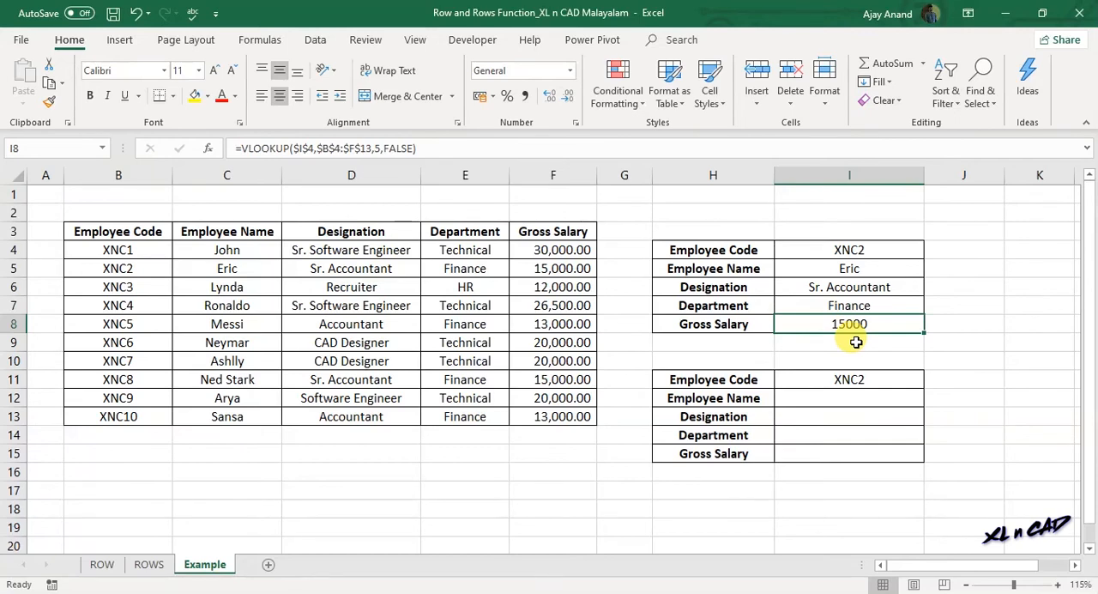
- Begin a VLOOKUP formula in cell I12 with the employee code cell as the absolute lookup value $I$11
click(824, 378)
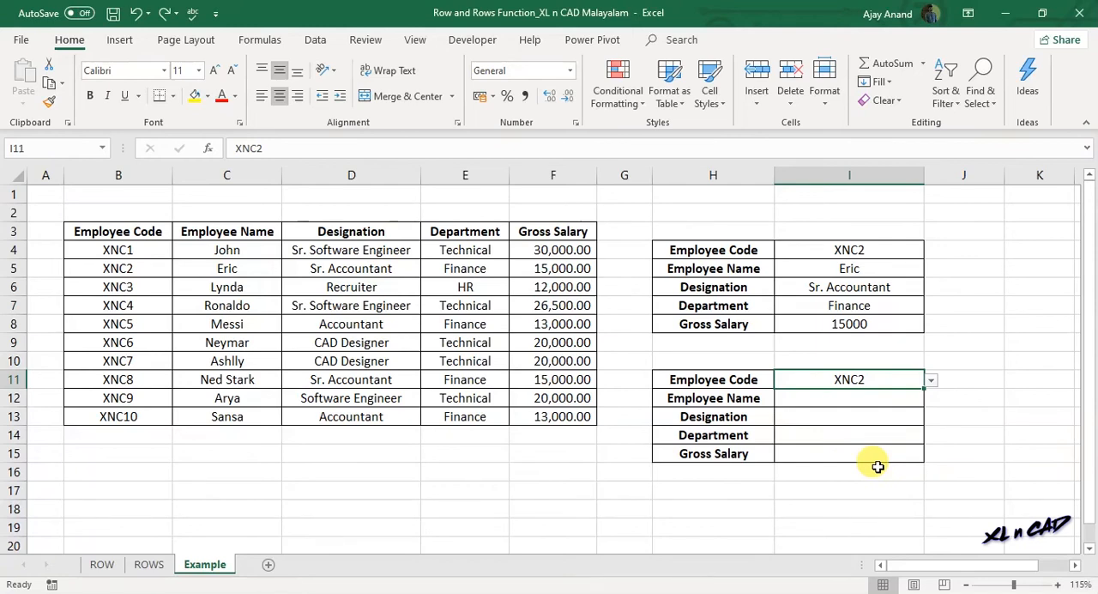
click(854, 399)
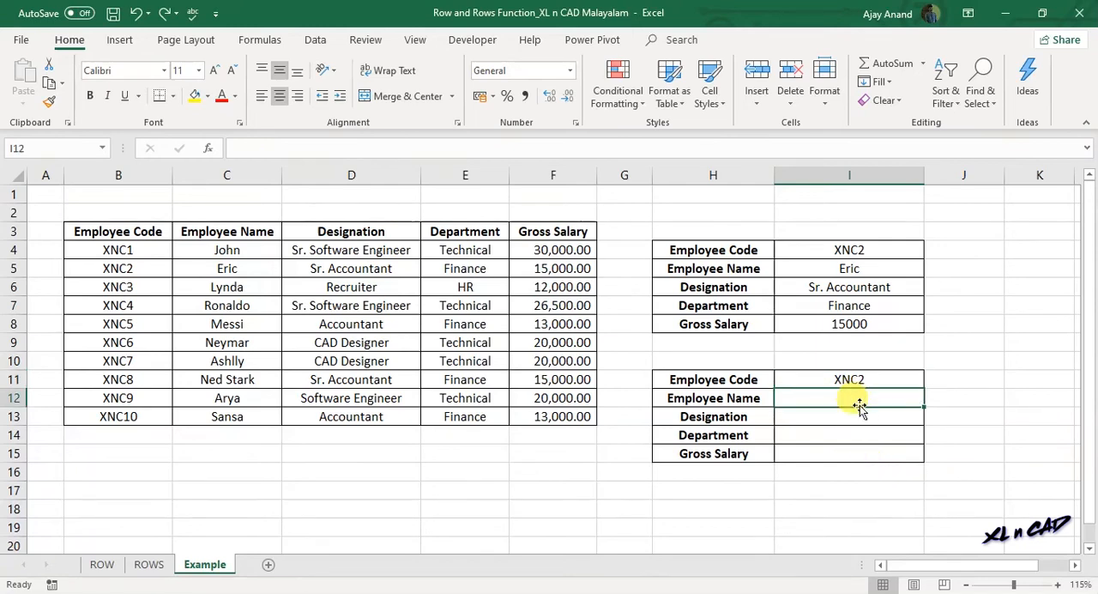
text(=)
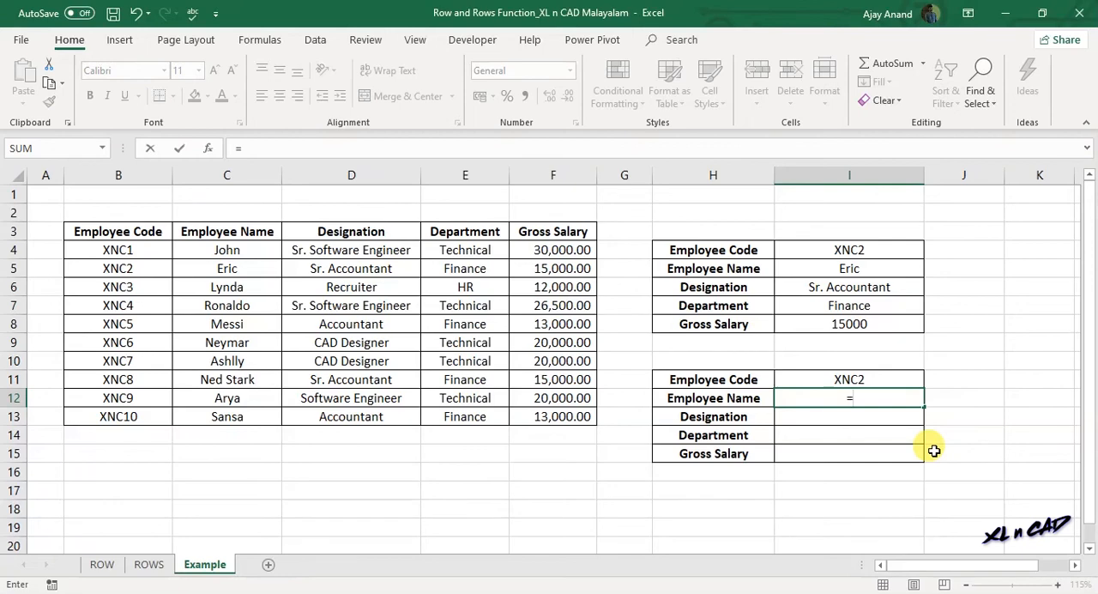
text(VLOOKUP()
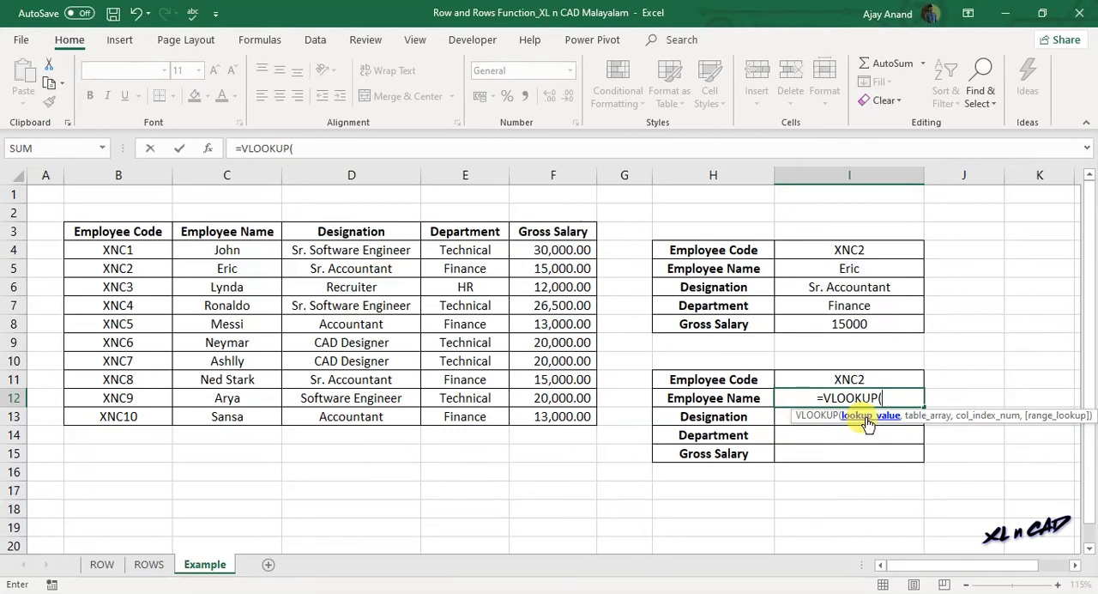
click(819, 378)
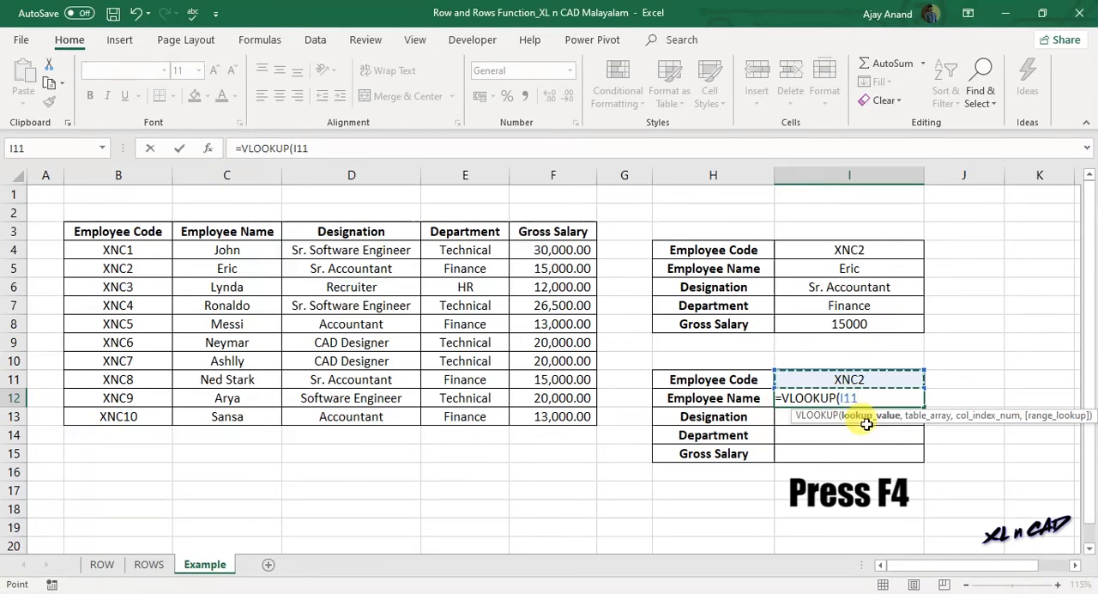
key(F4)
text(,)
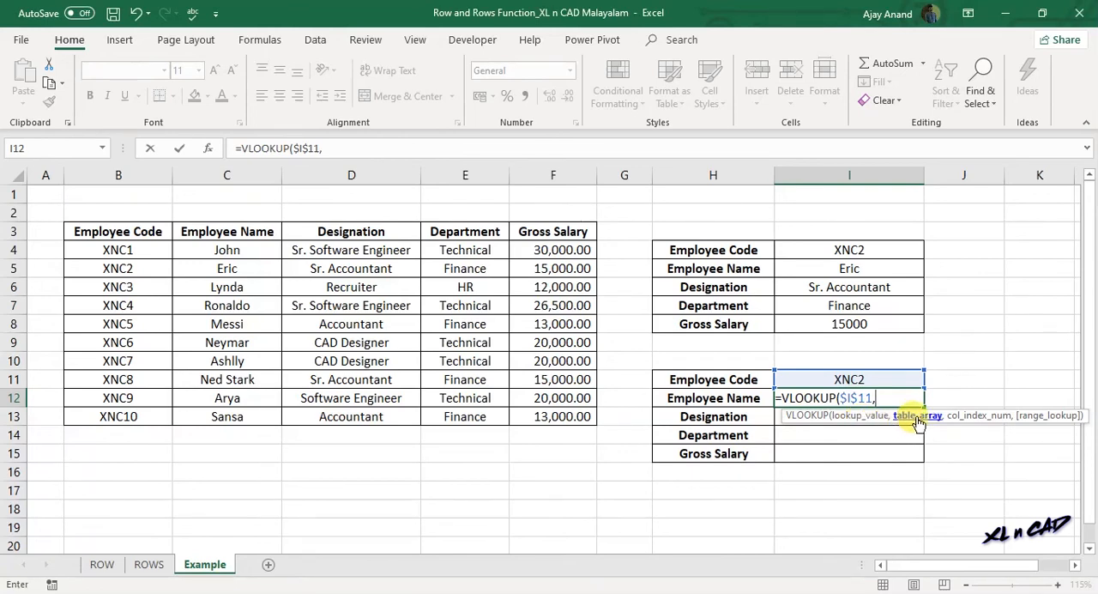
- Set the VLOOKUP's table array to the employee data as the absolute range $B$4:$F$13
drag(123, 249, 540, 420)
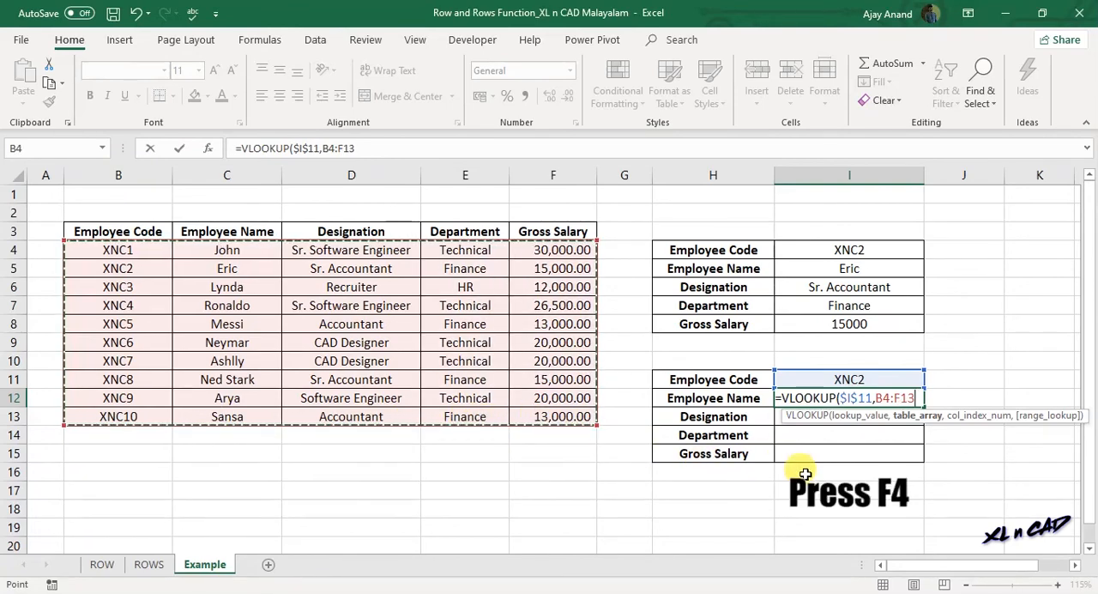
key(F4)
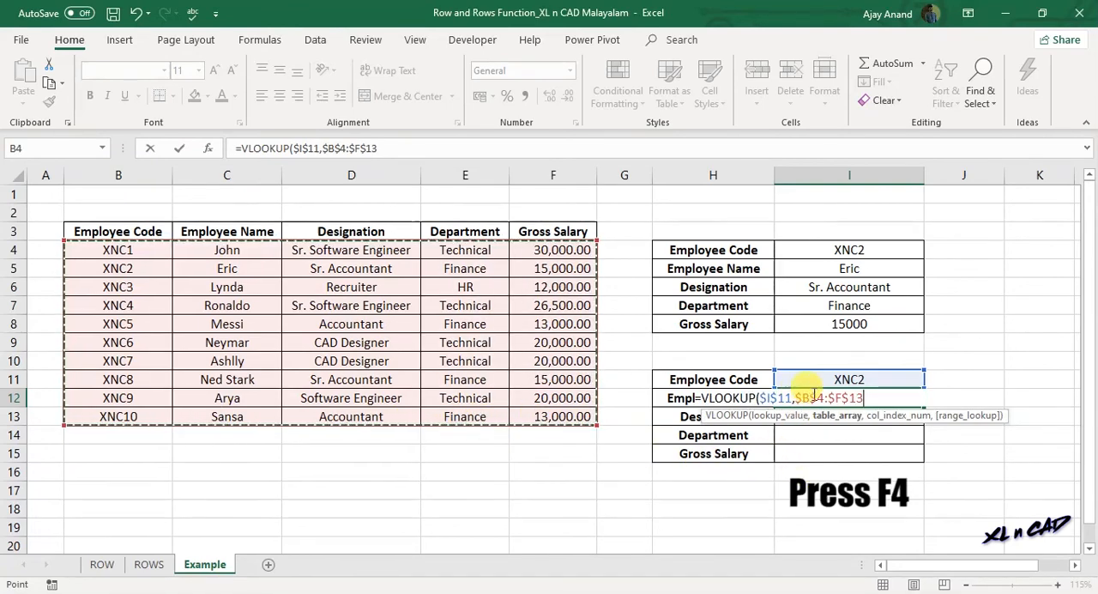
text(,)
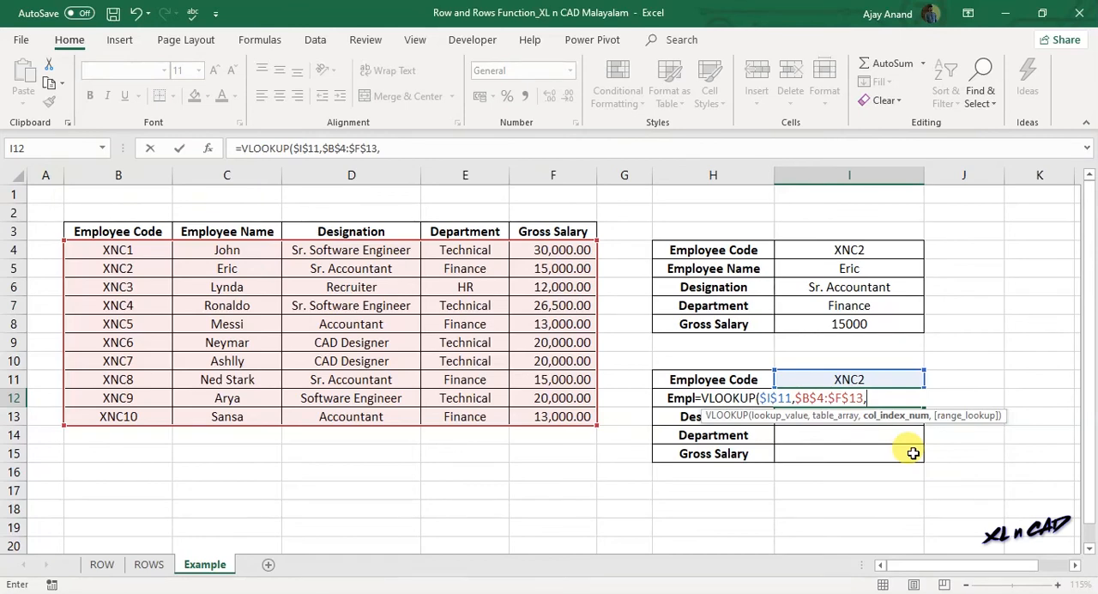
- Enter ROWS($H$11:H12) as the column index number, making only the range's starting cell absolute
text(ROWS)
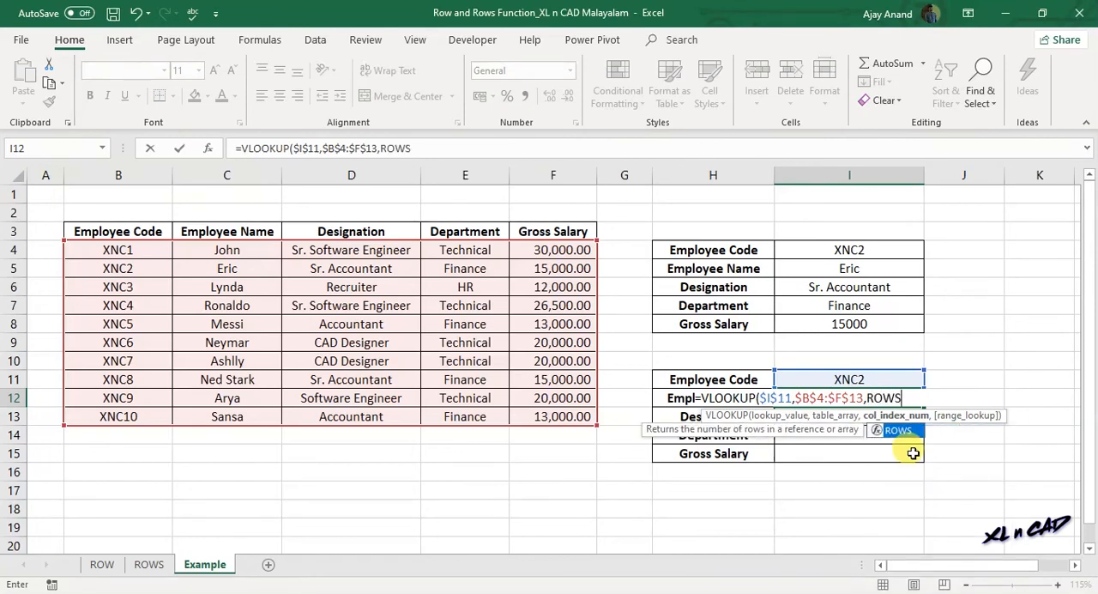
text(()
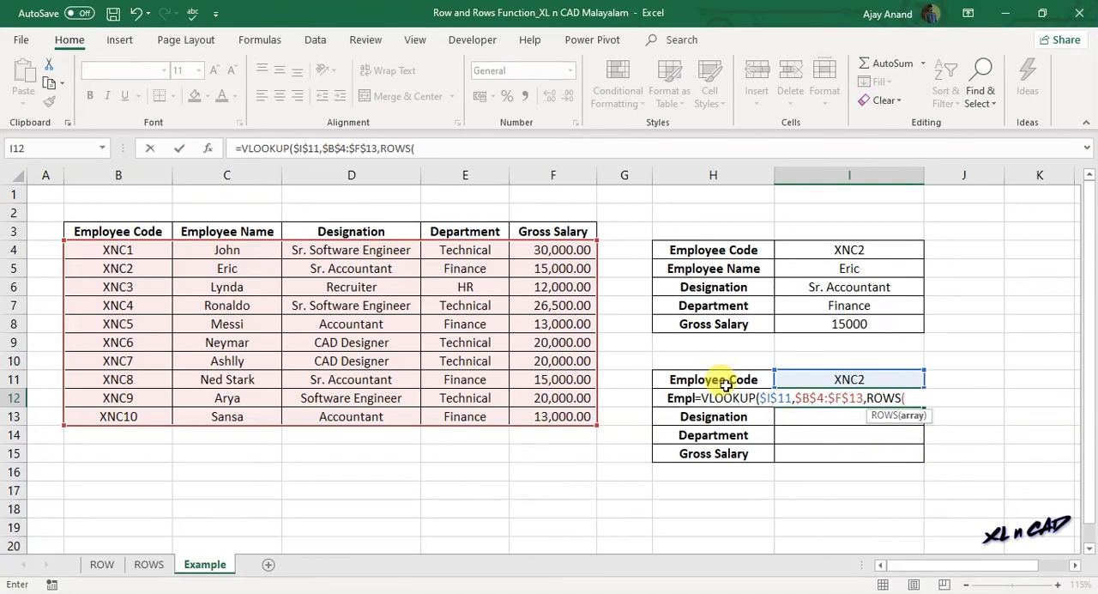
drag(725, 379, 725, 393)
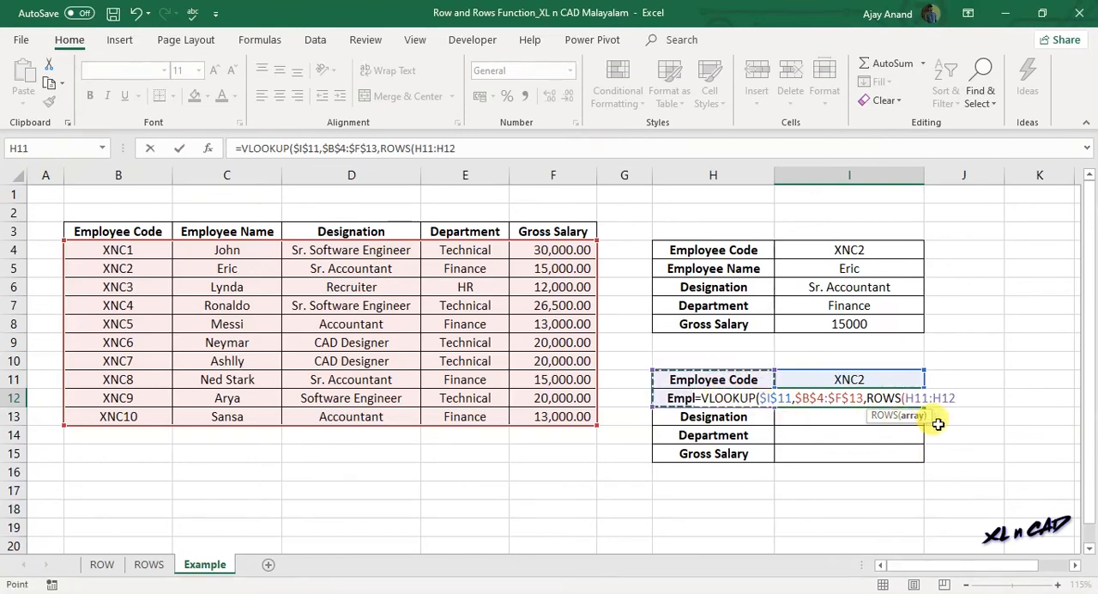
text())
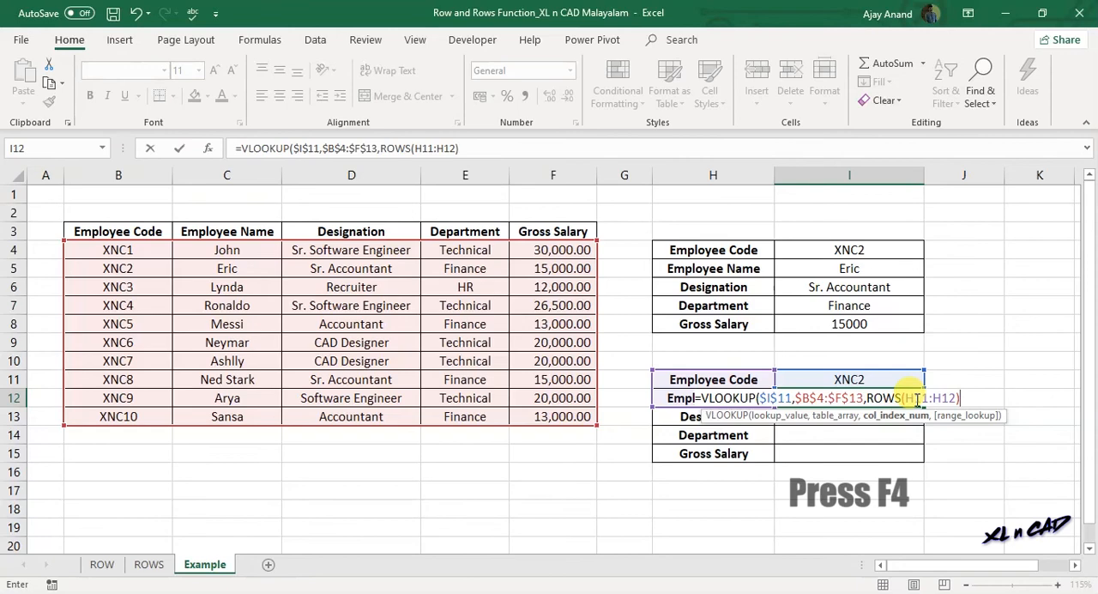
click(918, 400)
key(F4)
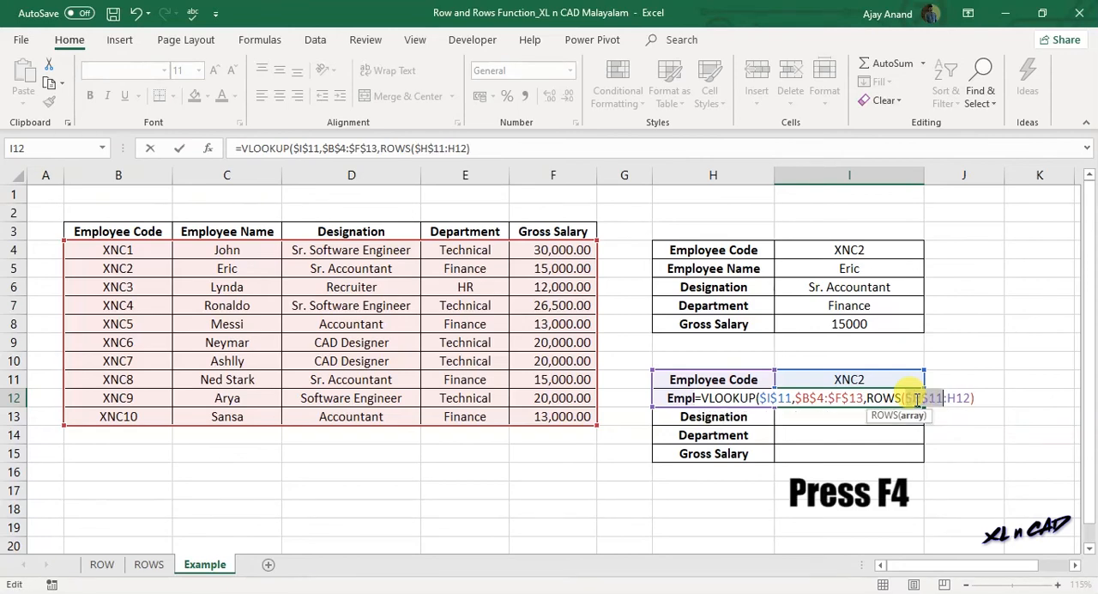
click(977, 398)
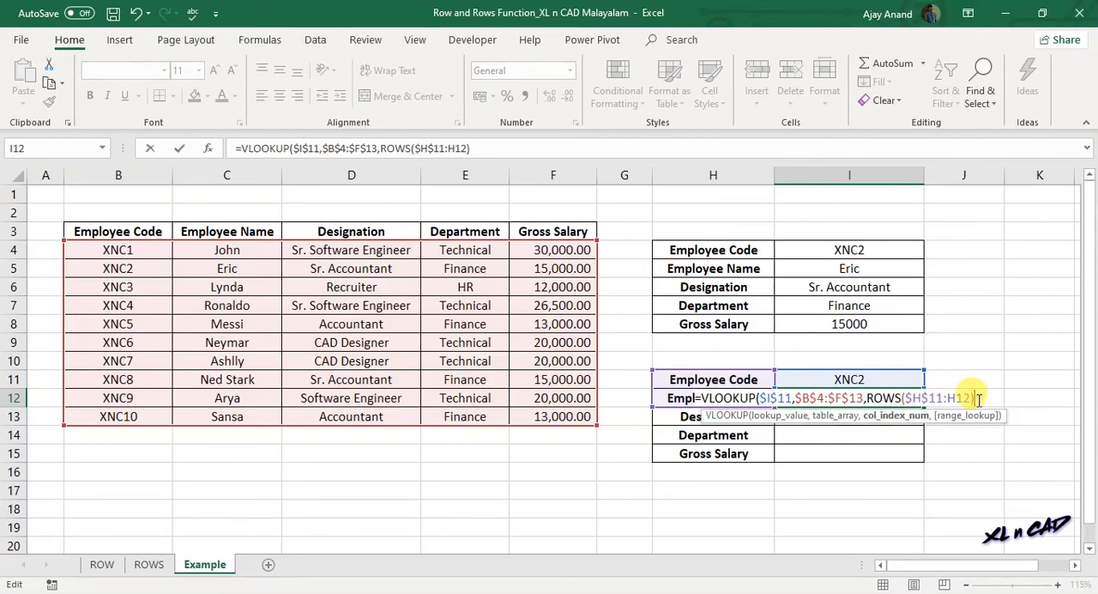
- Complete the I12 formula with FALSE for an exact match and check its result against the employee's row in the data table
text(,)
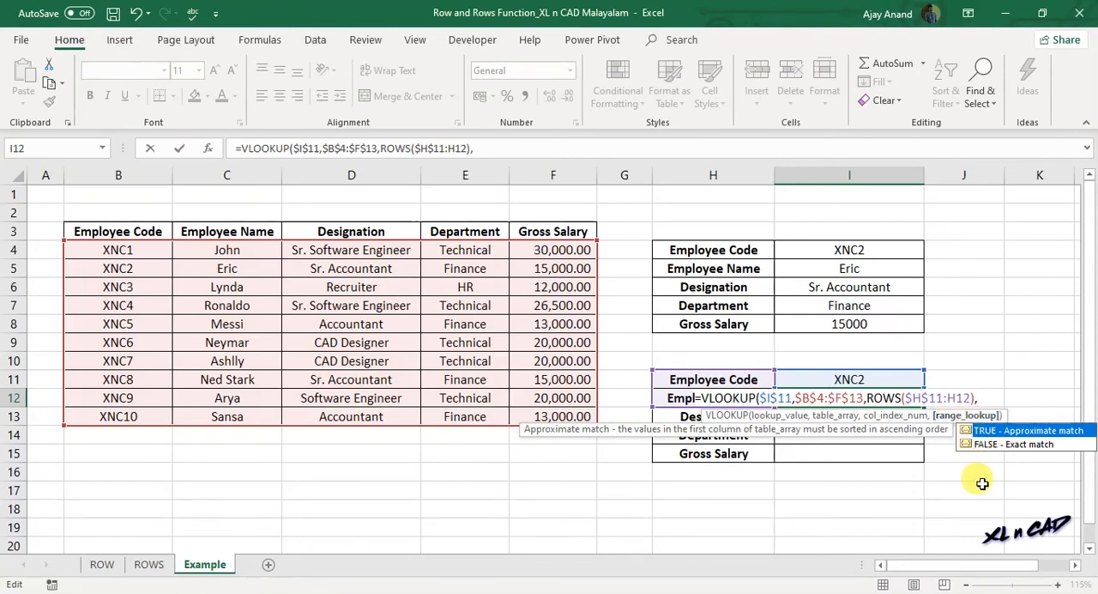
double_click(1021, 444)
text())
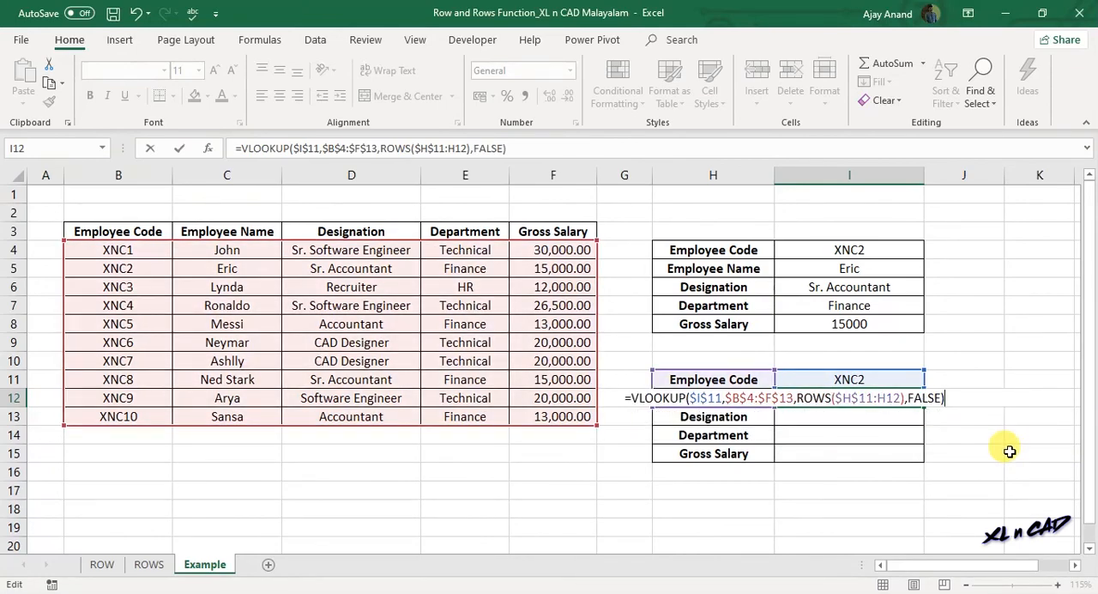
key(Return)
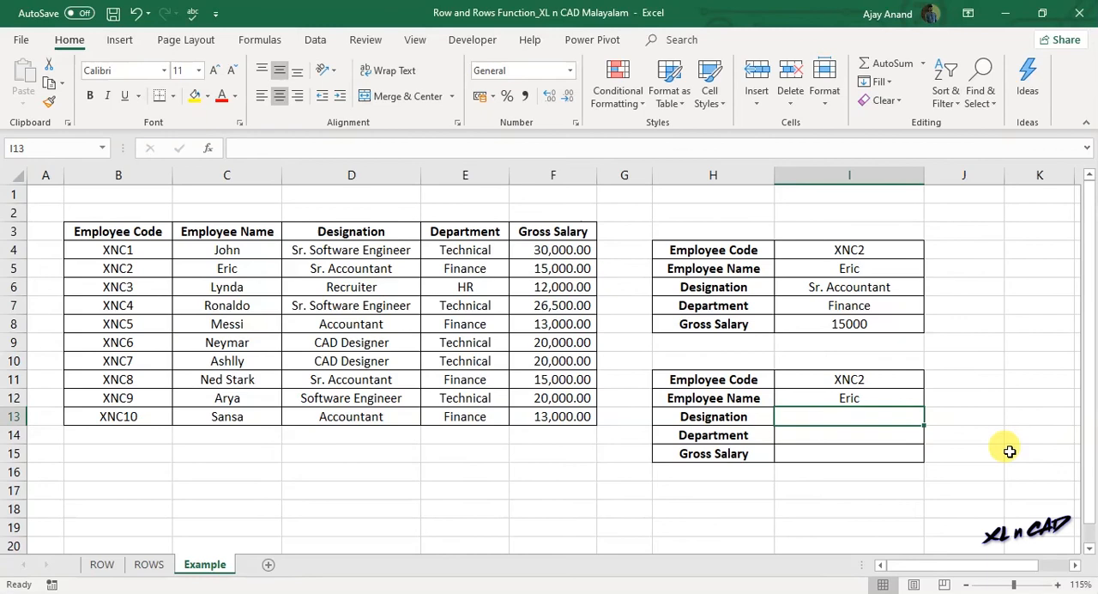
click(866, 398)
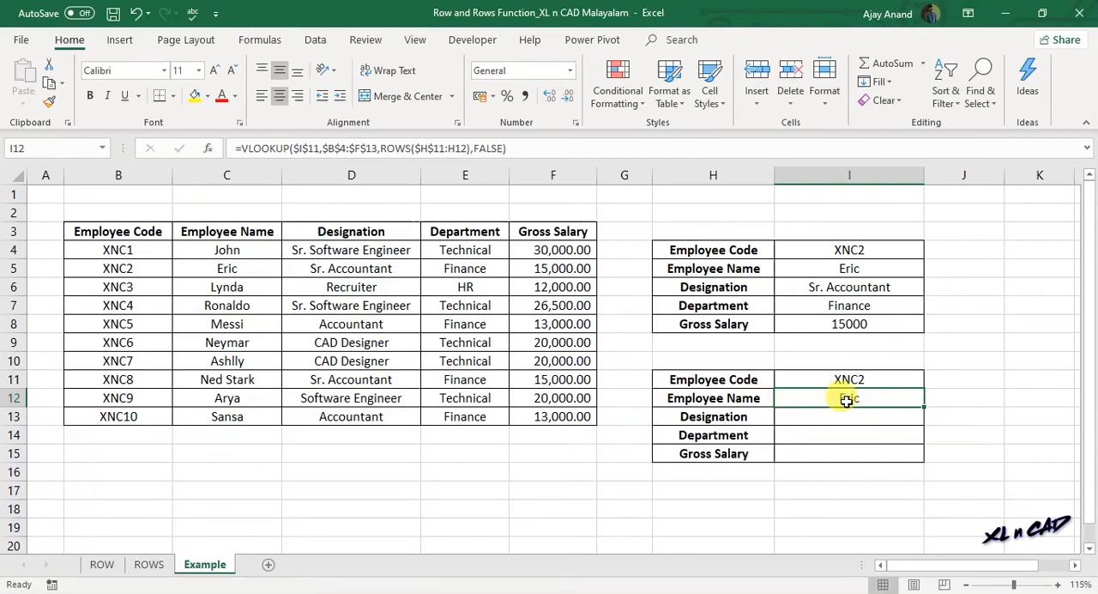
drag(142, 269, 196, 268)
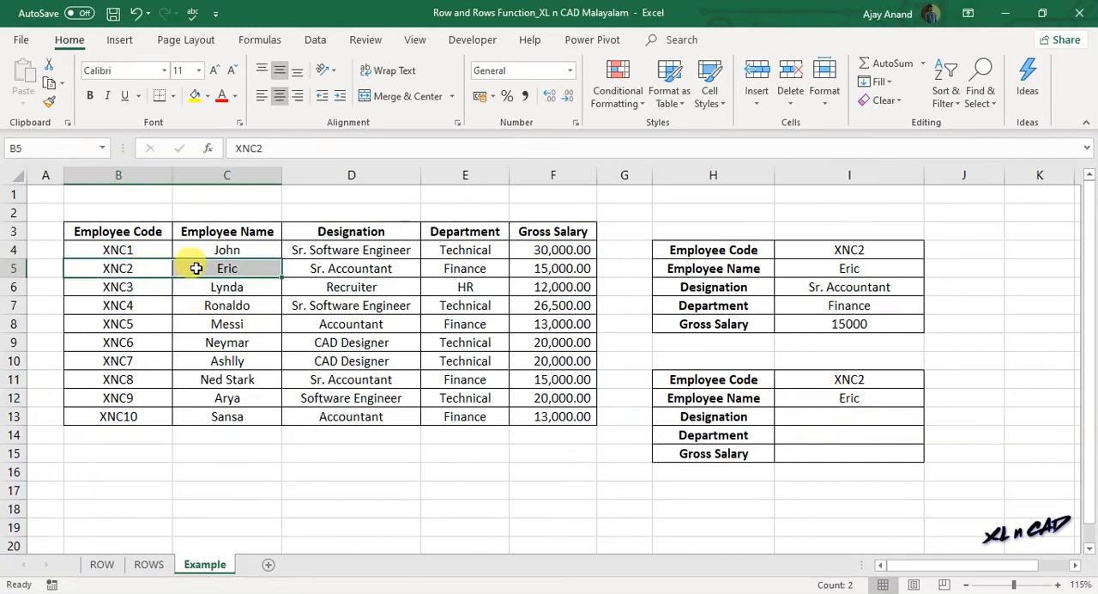
- Fill the I12 formula down to I15 and review the designation, department and gross salary results
click(892, 400)
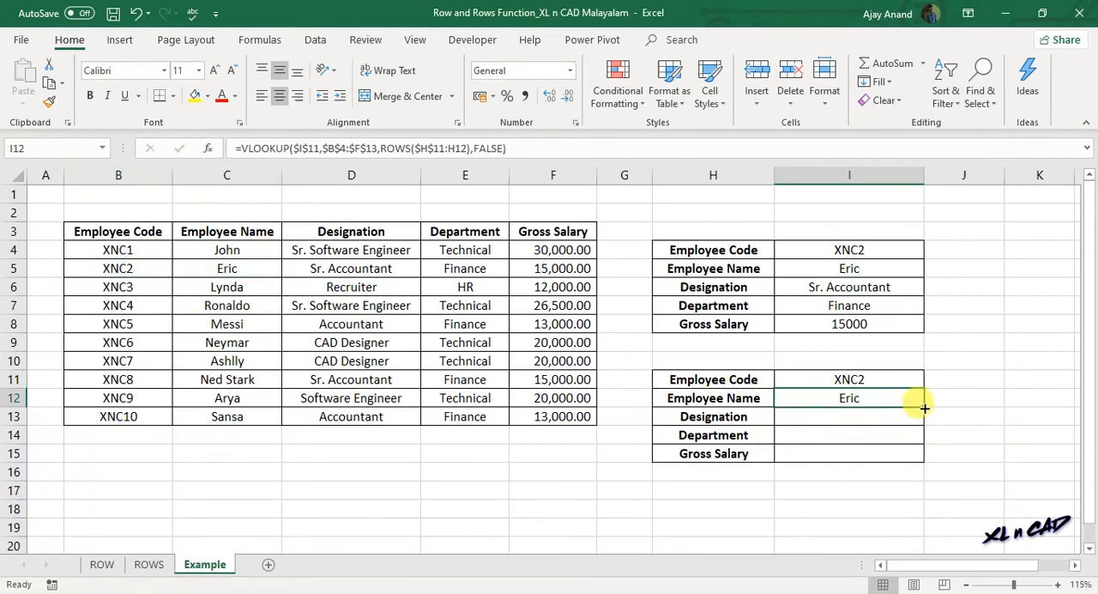
drag(924, 408, 925, 454)
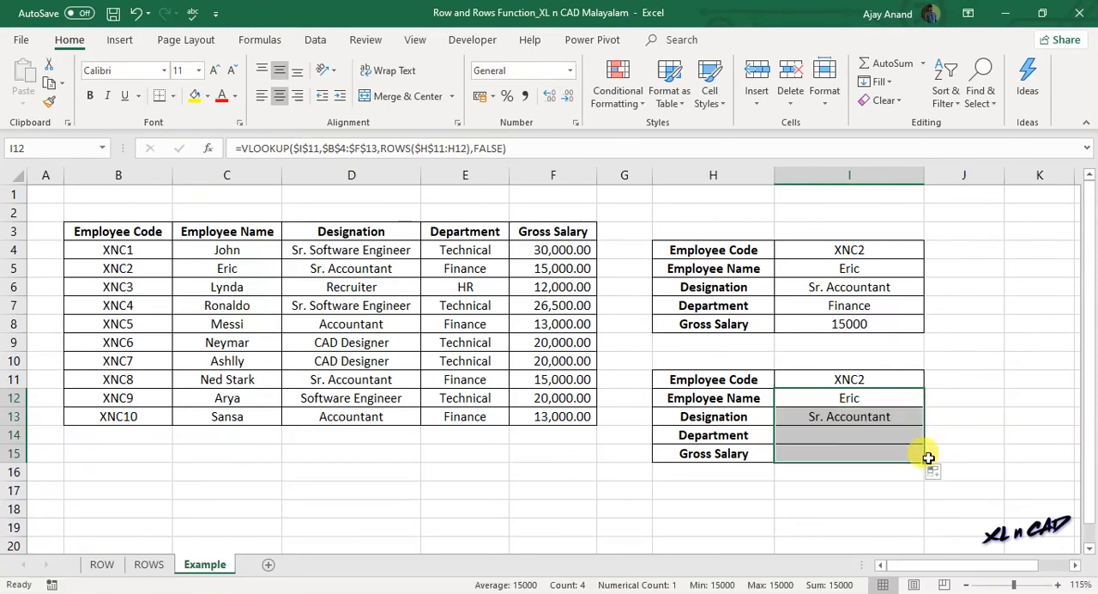
click(736, 414)
click(744, 438)
click(759, 452)
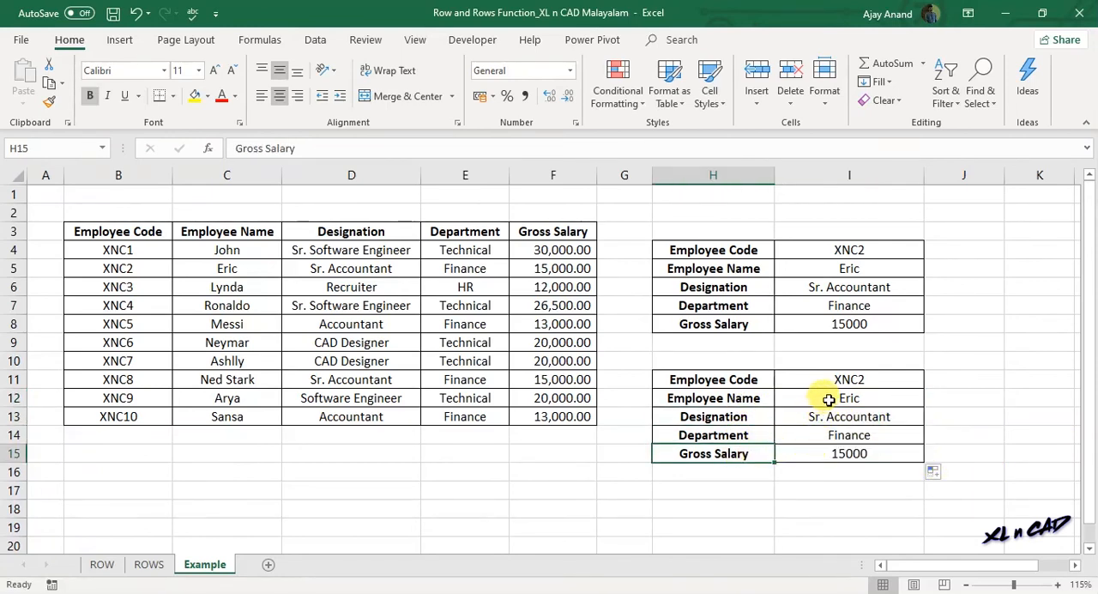
drag(845, 393, 843, 455)
click(844, 453)
- Test the lower lookup table by choosing in I11 the employee code from B6, followed by the one from B9
click(866, 379)
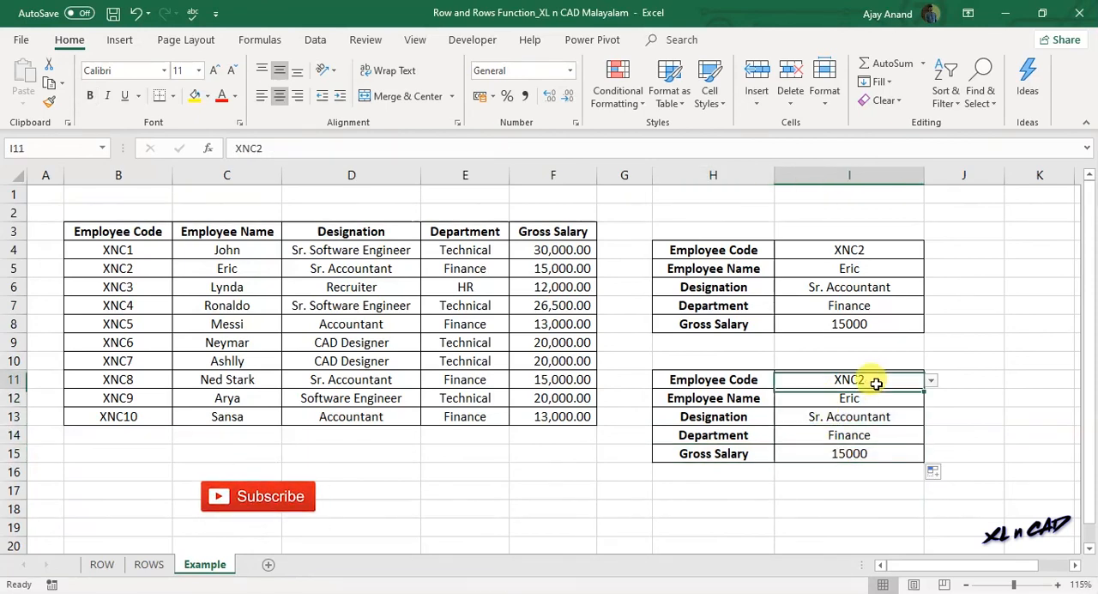
click(930, 381)
click(925, 407)
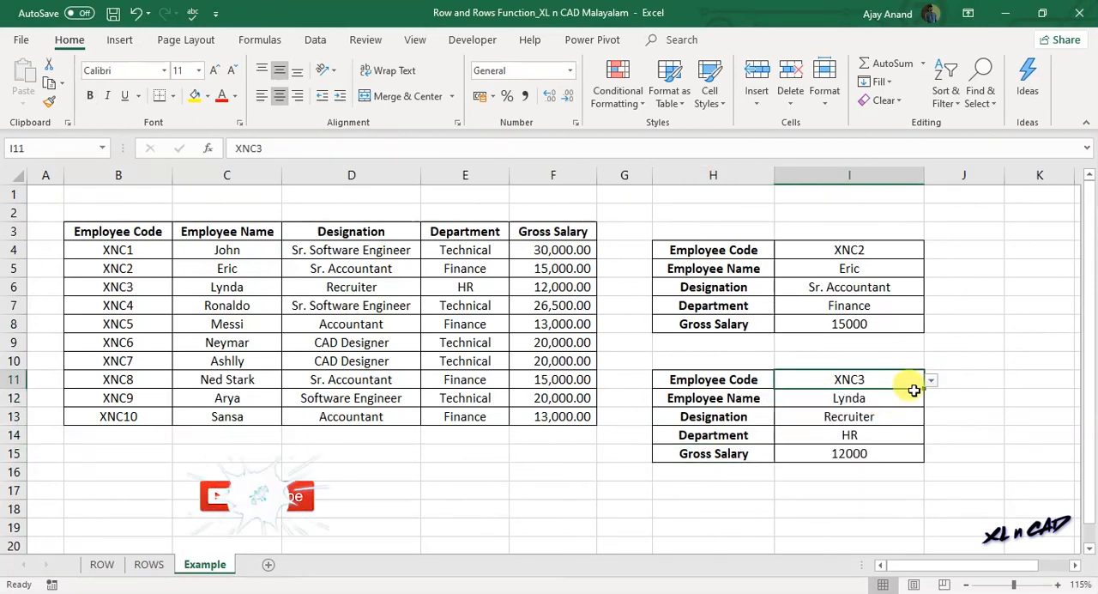
click(929, 379)
click(880, 431)
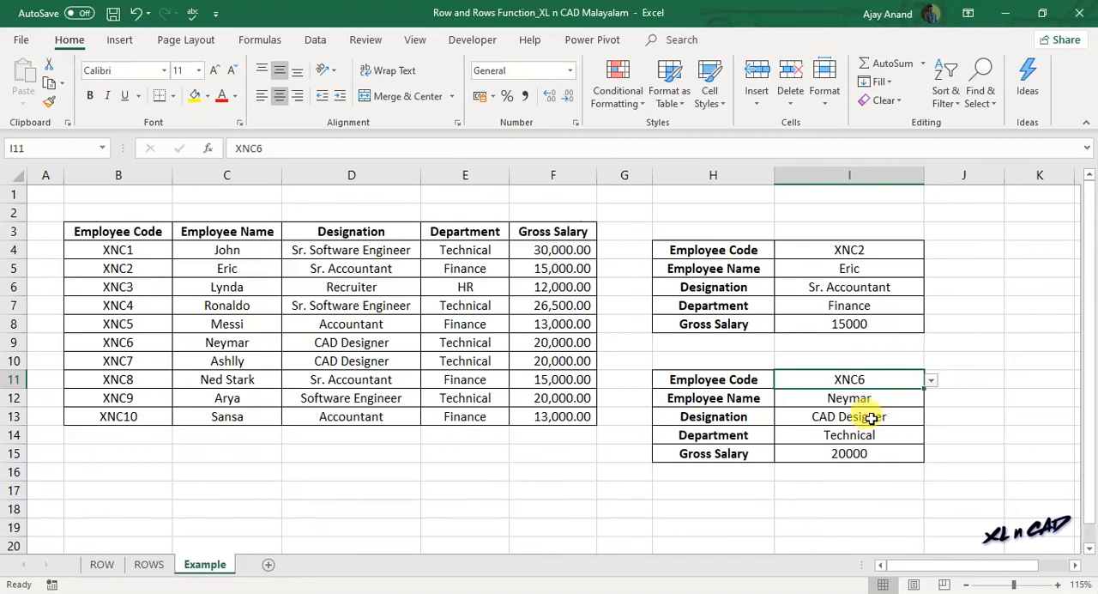
- Compare the column index arguments of the upper table's formulas in I6:I8 with the ROWS-based ones in I12:I15
click(869, 399)
click(858, 306)
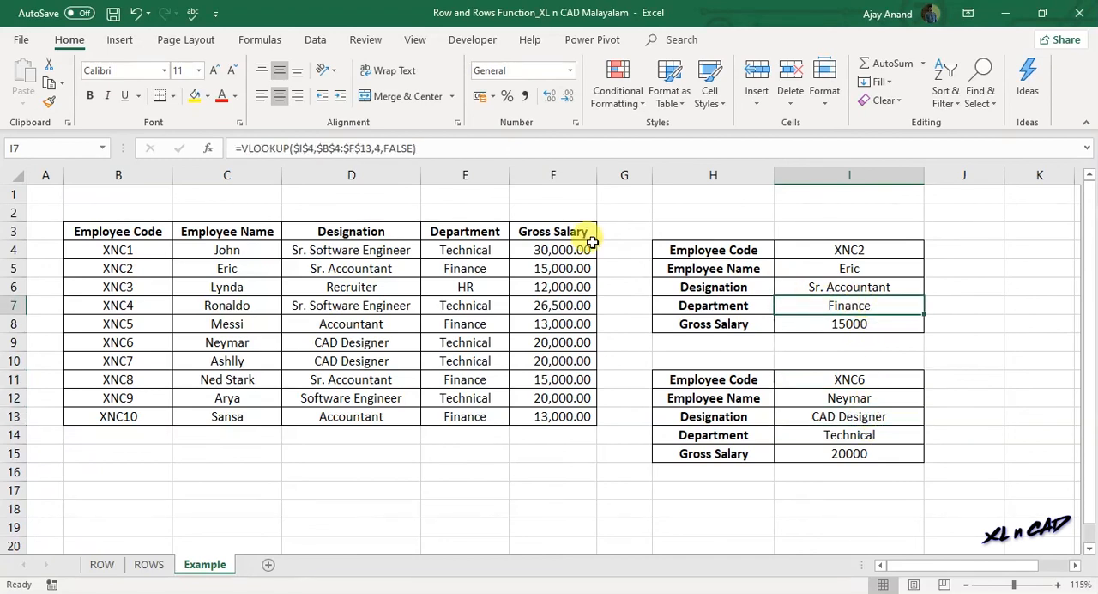
click(843, 287)
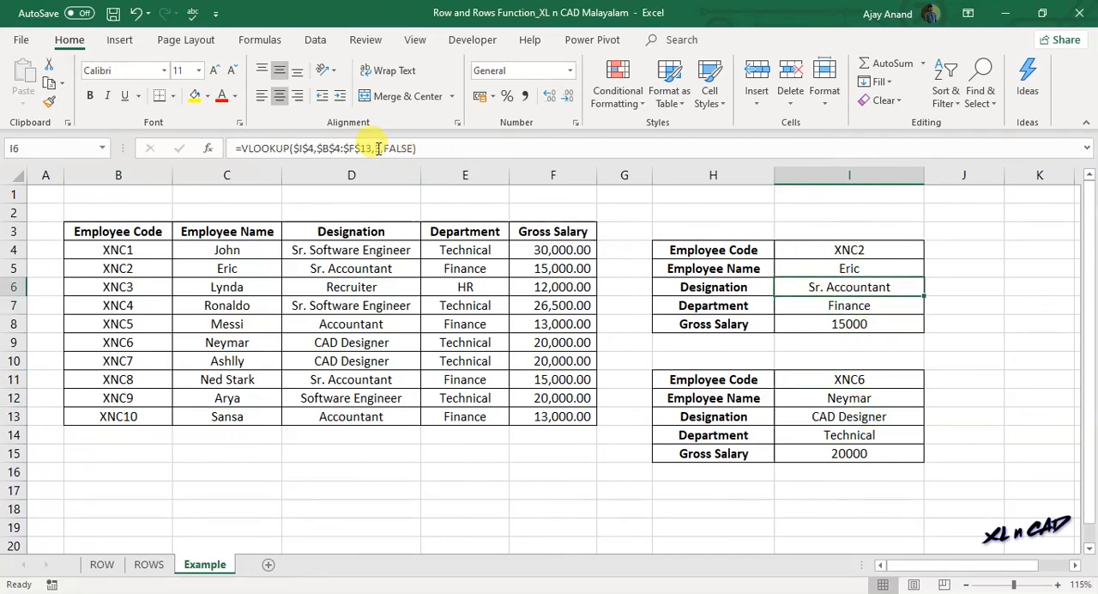
click(811, 323)
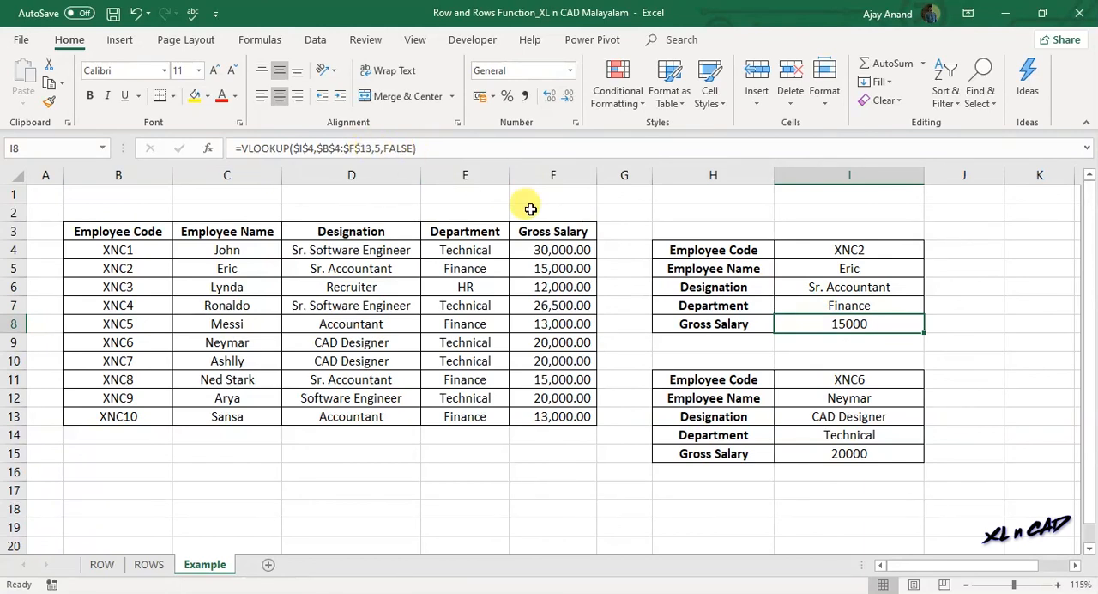
click(868, 398)
click(896, 418)
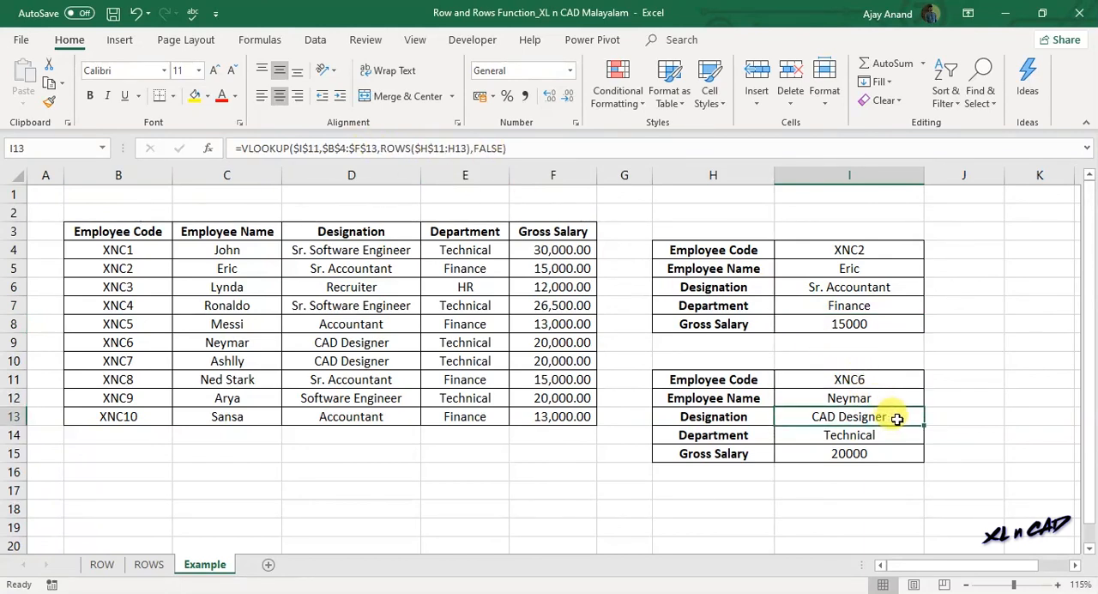
click(897, 435)
click(895, 453)
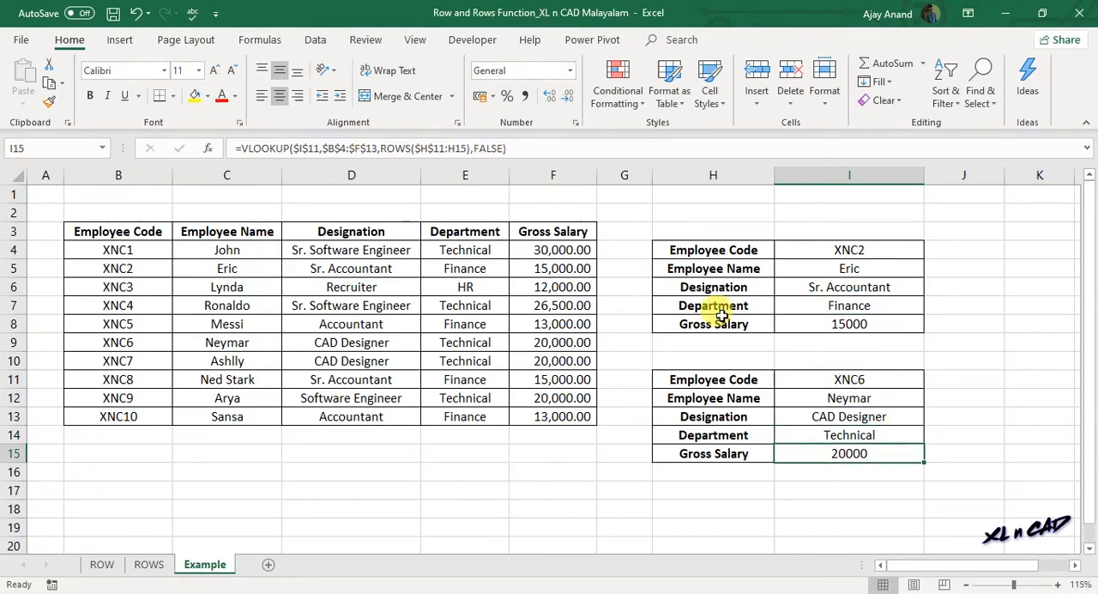